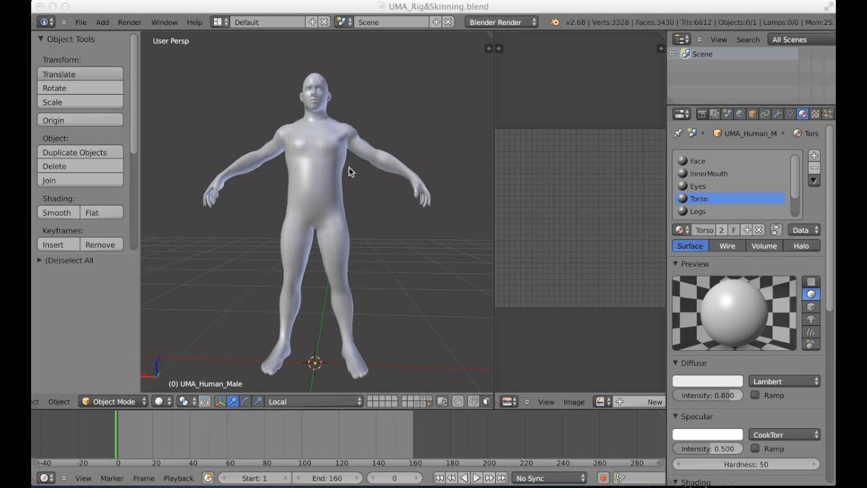
Examine the male body from front and back, then show the rig's layer and select the body mesh.
left_click(354, 230)
mouse_move(377, 228)
middle_mouse_down()
mouse_move(358, 234)
mouse_move(372, 230)
middle_mouse_up()
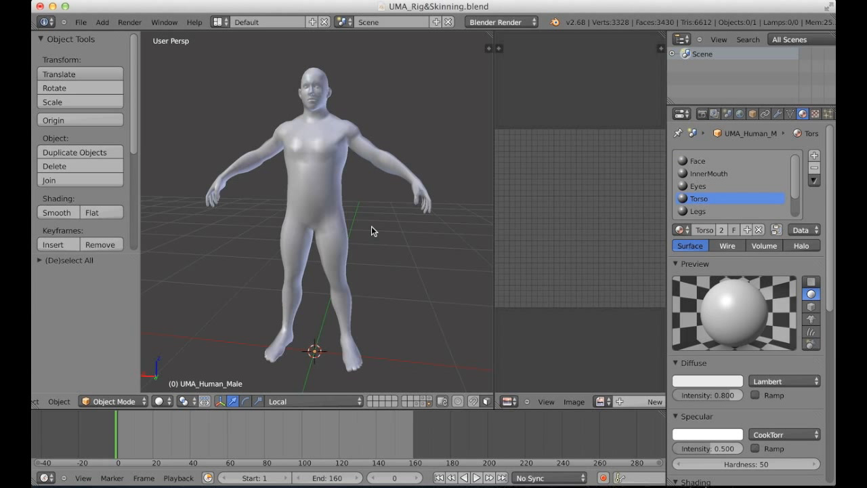
middle_click_drag(319, 195, 212, 190)
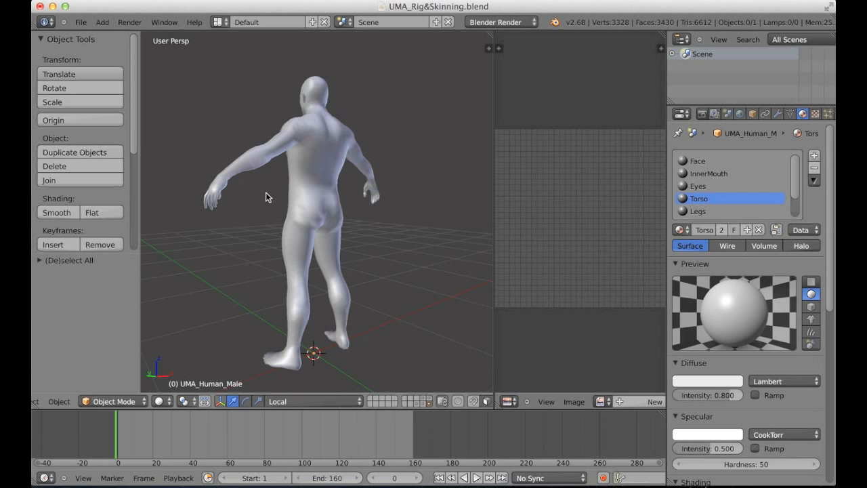
middle_click_drag(258, 211, 313, 257)
scroll(371, 227, "up", 2)
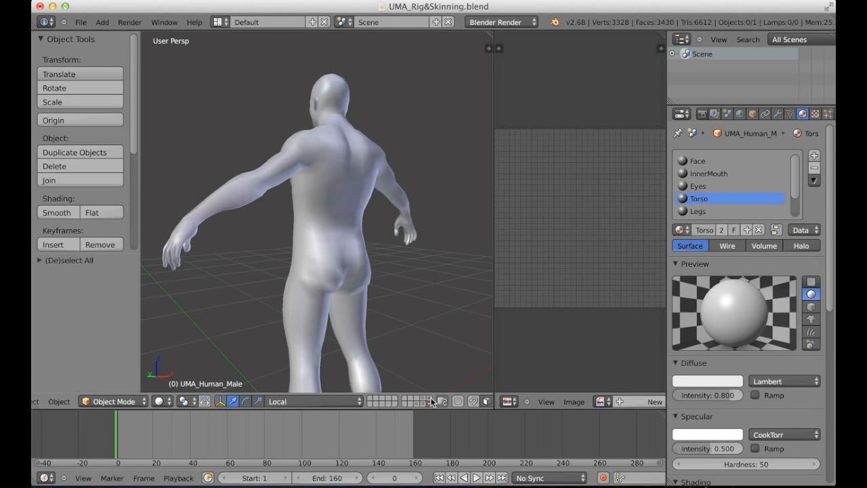
middle_click_drag(427, 358, 299, 249)
scroll(299, 249, "up", 2)
right_click(326, 259)
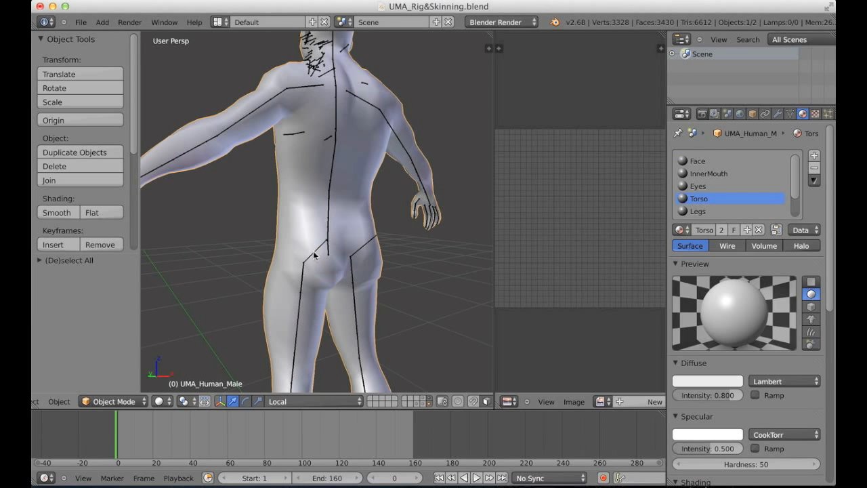
Select the rig's LeftGluteus bone in Pose Mode and scale it up uniformly.
right_click(313, 256)
key("ctrl+Tab")
middle_click_drag(219, 364, 357, 234)
key("s")
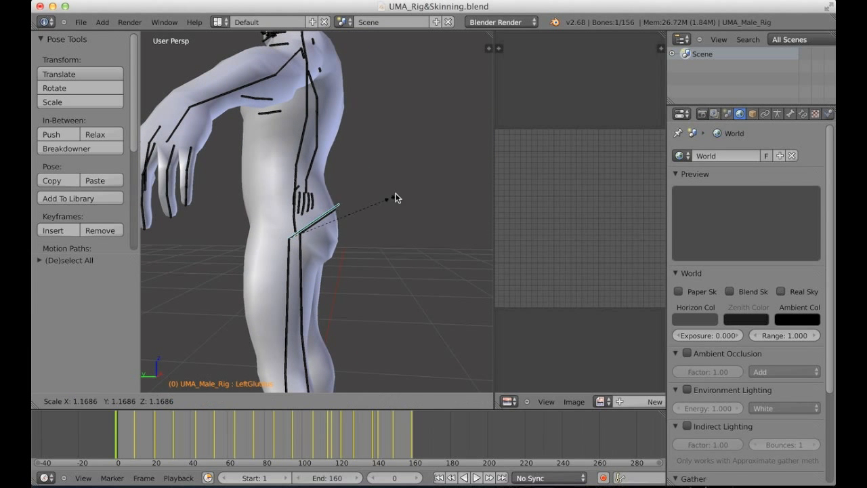
left_click(404, 183)
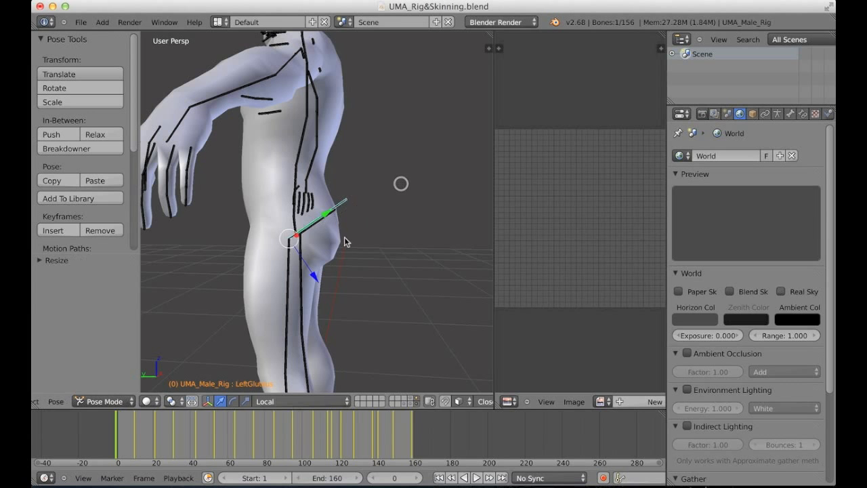
Turn on the Wire display for the UMA_Human_Male mesh in its object display settings.
right_click(339, 237)
left_click(754, 114)
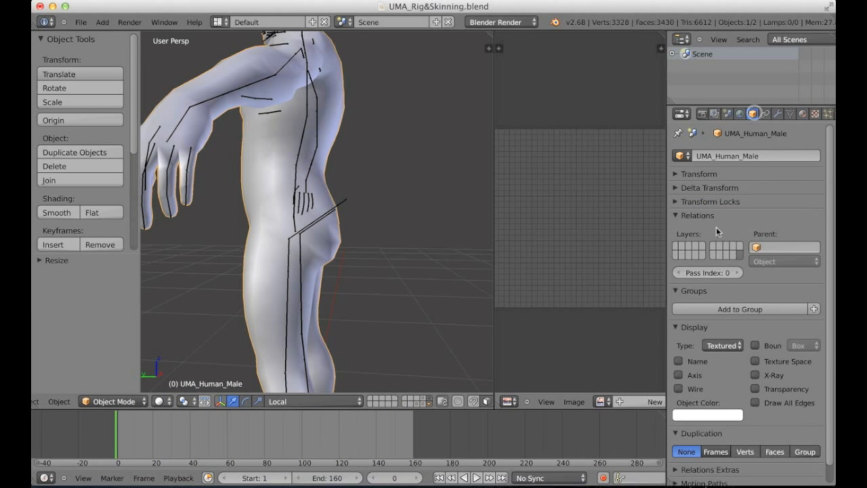
left_click(690, 390)
Scale up the LeftGluteus bone from the back view and copy its pose mirrored onto the right gluteus bone.
mouse_move(332, 217)
middle_mouse_down()
mouse_move(364, 305)
mouse_move(395, 299)
middle_mouse_up()
right_click(333, 217)
middle_click_drag(333, 217, 346, 271)
key("s")
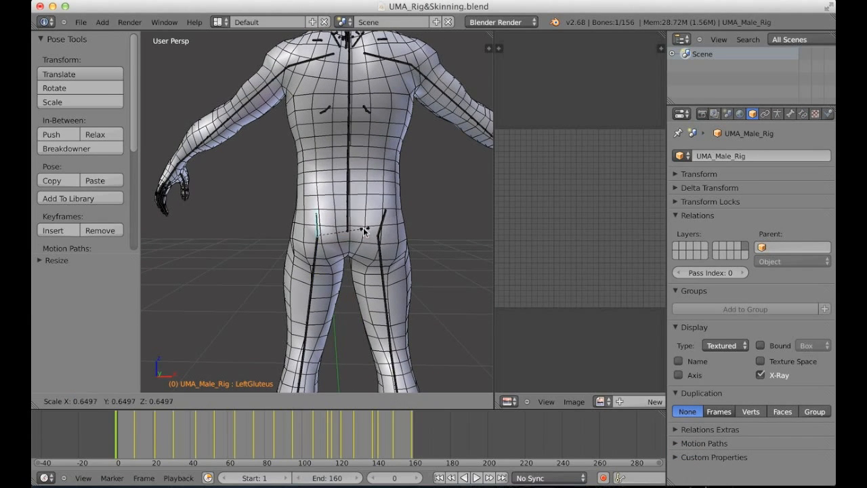
left_click(392, 207)
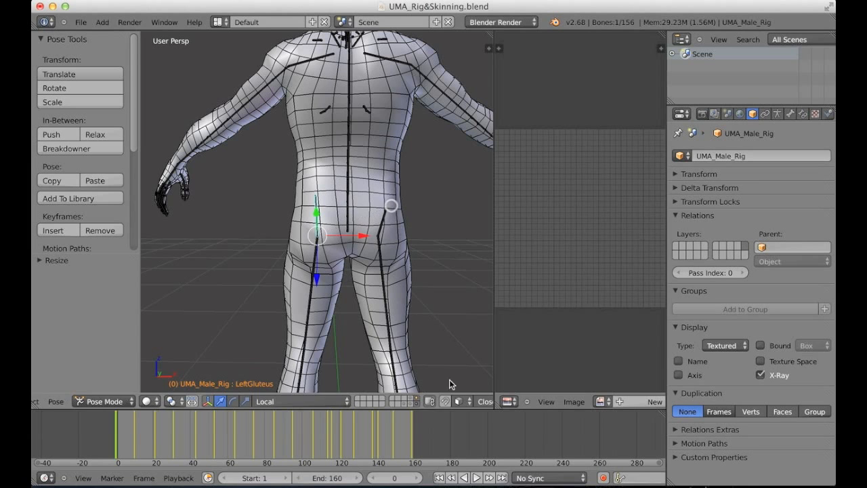
middle_click_drag(459, 404, 374, 411)
middle_click_drag(467, 405, 421, 405)
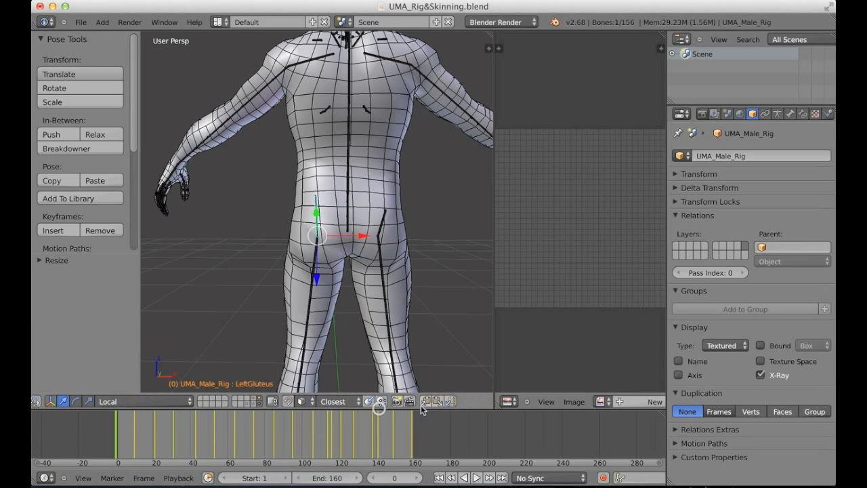
Select the LeftUpLeg bone and rotate it about its local X axis to lift the leg forward.
middle_click_drag(340, 306, 398, 293)
middle_click_drag(318, 282, 348, 258)
right_click(305, 244)
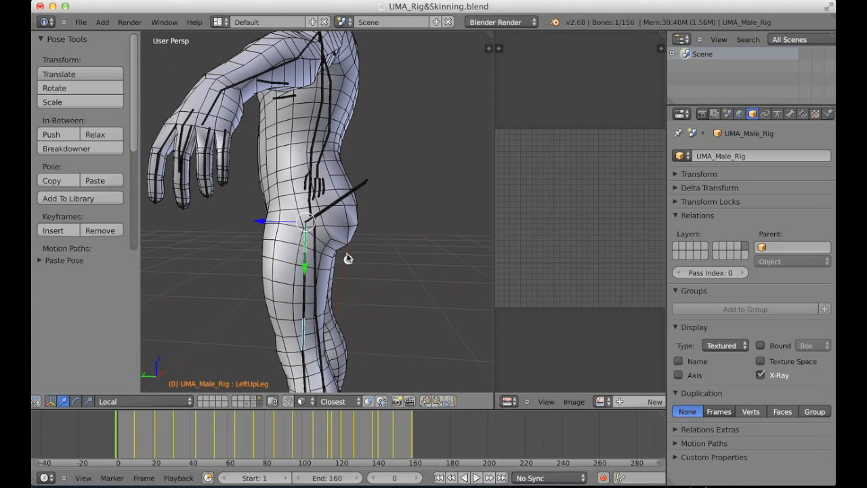
key("r")
key("x")
key("x")
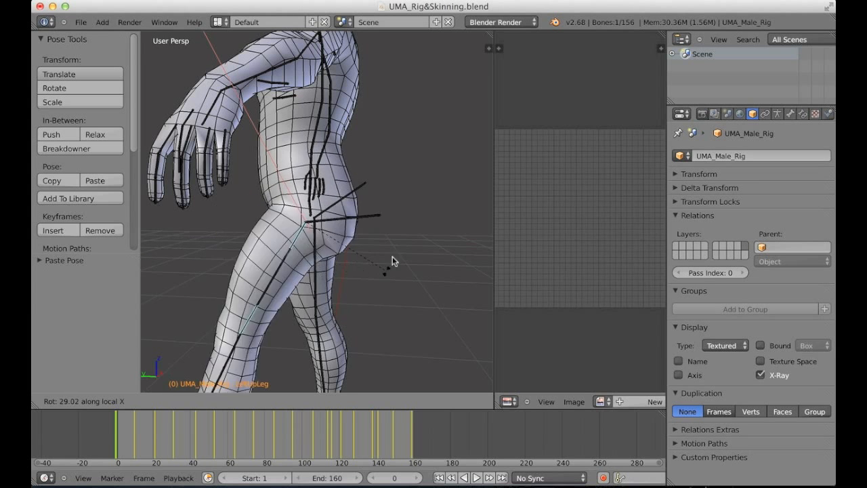
left_click(347, 302)
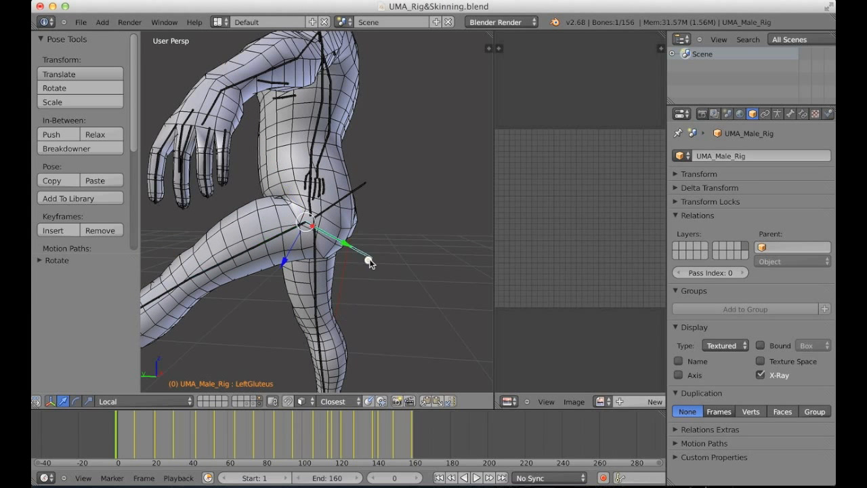
Scale the LeftGluteus bone while the left leg is raised.
key("s")
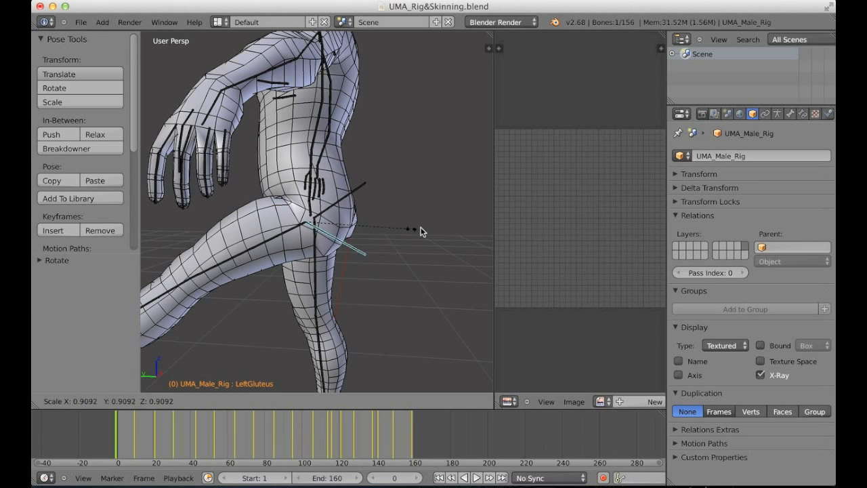
left_click(366, 217)
middle_click_drag(369, 220, 426, 255)
Clear the pose scale and rotation of all rig bones, then deselect them.
key("a")
key("a")
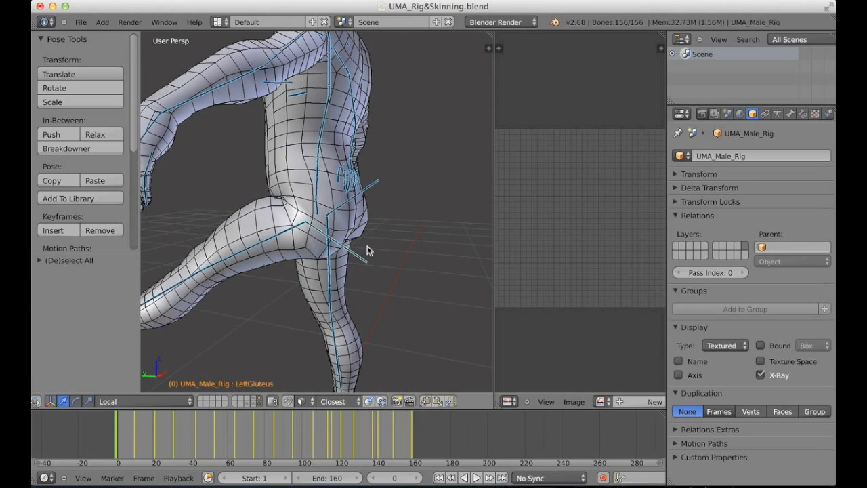
key("alt+s")
key("a")
Examine the rig's bones around the chest, shoulders and head from several angles.
middle_click_drag(371, 221, 357, 262)
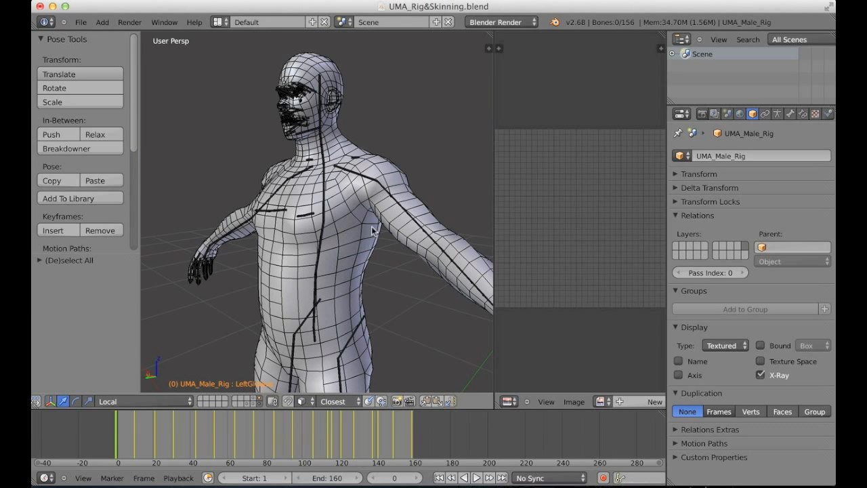
middle_click_drag(403, 213, 381, 244)
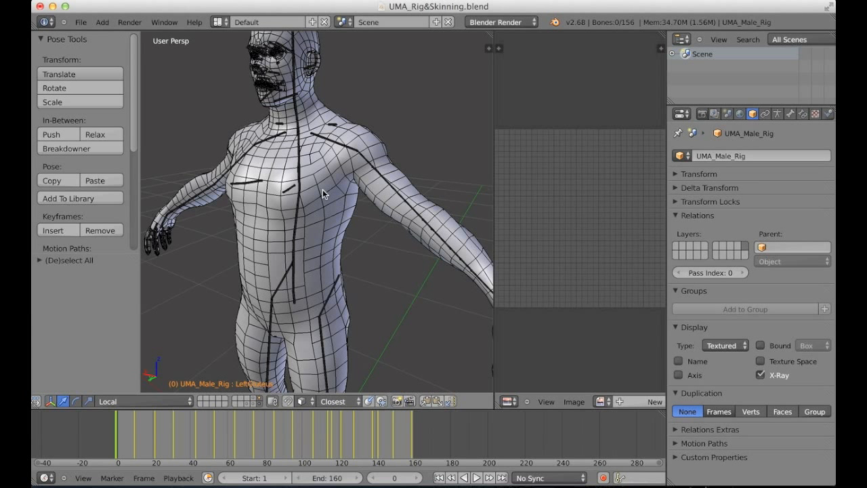
middle_click_drag(327, 230, 361, 271)
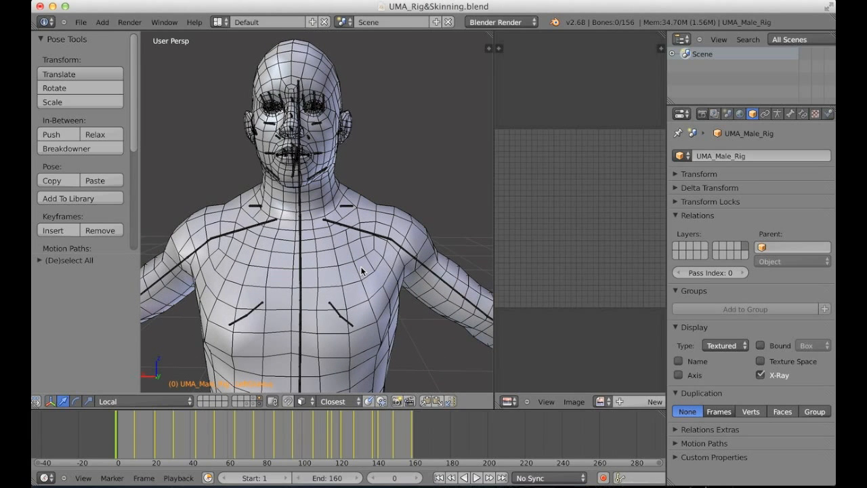
middle_click_drag(342, 325, 312, 291)
middle_click_drag(398, 290, 352, 271)
Select both the inner and outer left breast bones on the chest.
right_click(315, 237)
middle_click_drag(316, 237, 343, 263)
right_click(334, 240)
right_click(333, 238)
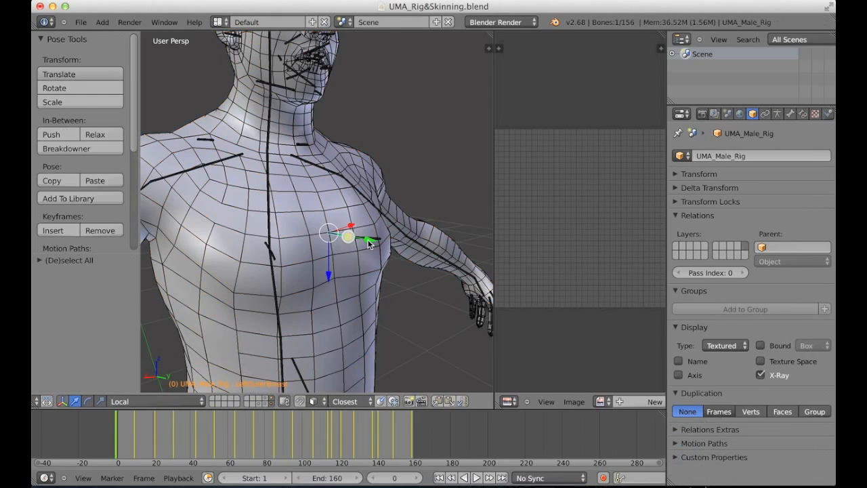
right_click(368, 239)
right_click(369, 240)
right_click(349, 239)
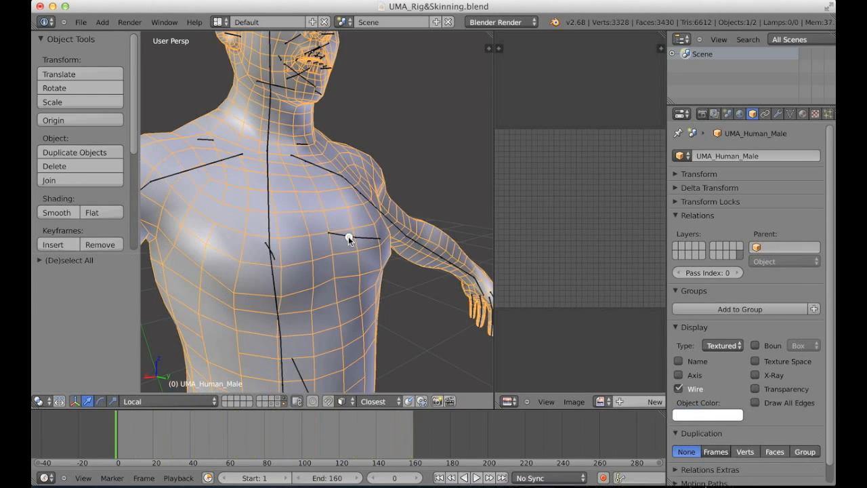
right_click(351, 239)
Try rotating the two left breast bones, then scale them up uniformly.
middle_click_drag(353, 237, 442, 196)
key("r")
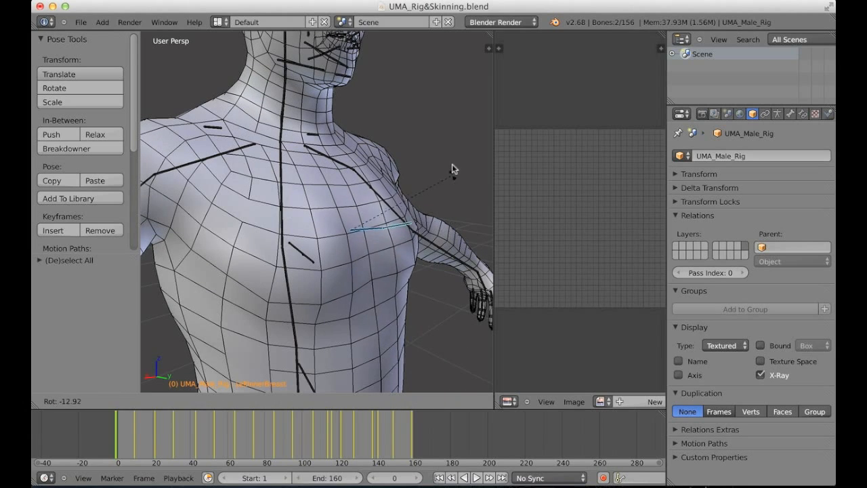
key("s")
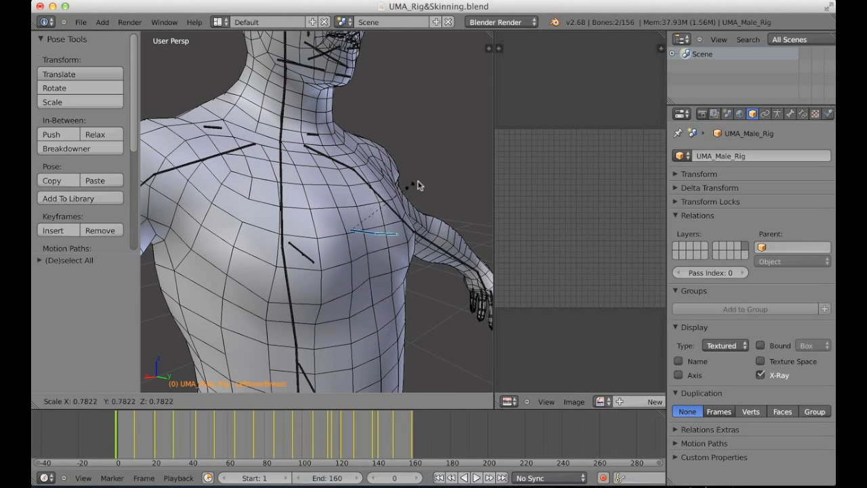
left_click(451, 177)
middle_click_drag(459, 149, 388, 193)
scroll(387, 189, "down", 4)
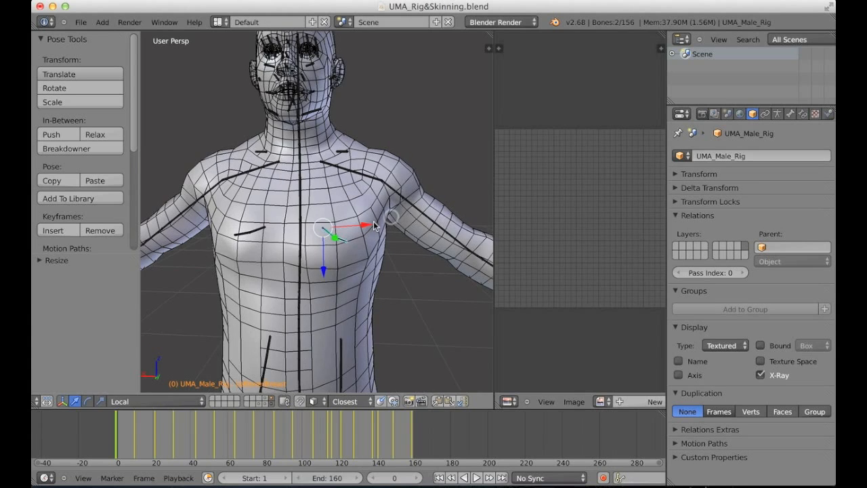
Move the left breast bones down the chest and paste their pose flipped onto the opposite side.
key("g")
left_click(378, 264)
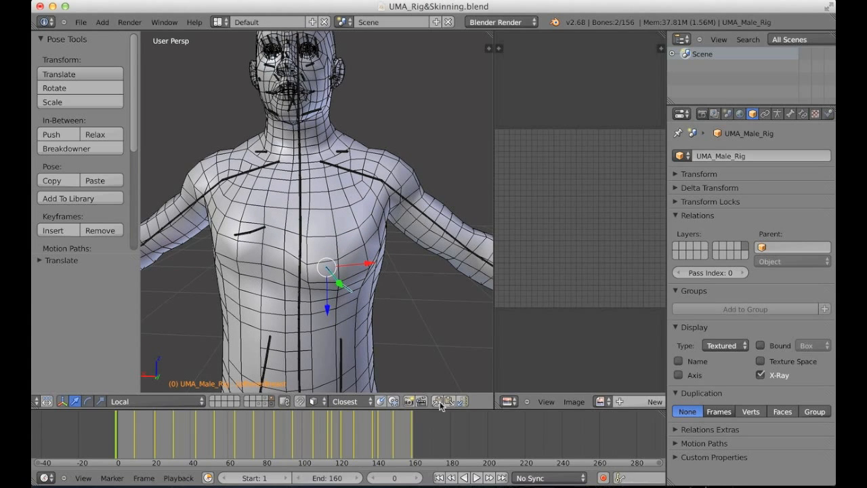
left_click(460, 402)
Clear the pose scale and location of all rig bones, then deselect them.
middle_click_drag(433, 280, 388, 261)
middle_click_drag(406, 292, 337, 262)
key("a")
key("alt+s")
key("alt+g")
key("a")
Raise the LeftUpLeg bone by rotating it about its local X axis, then rotate the leg again from another viewing angle.
middle_click_drag(388, 276, 261, 298)
middle_click_drag(306, 272, 327, 277)
key("r")
key("x")
key("x")
left_click(314, 334)
middle_click_drag(337, 318, 322, 326)
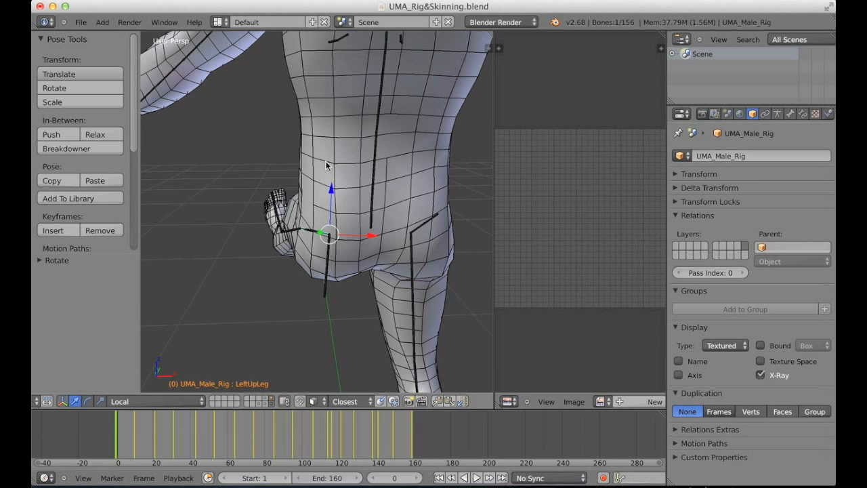
middle_click_drag(279, 233, 408, 260)
middle_click_drag(366, 252, 280, 247, "ctrl")
key("r")
left_click(387, 278)
middle_click_drag(332, 217, 355, 230)
Clear the rotation and scale of every bone and deselect the whole rig.
scroll(355, 227, "down", 5)
key("a")
key("alt+r")
key("alt+s")
key("a")
Scrub the timeline near the first keyframes with the face in view and return to frame 0.
scroll(312, 214, "up", 5)
mouse_move(351, 236)
middle_mouse_down()
mouse_move(360, 227)
mouse_move(372, 251)
mouse_move(350, 260)
mouse_move(326, 201)
mouse_move(343, 245)
middle_mouse_up()
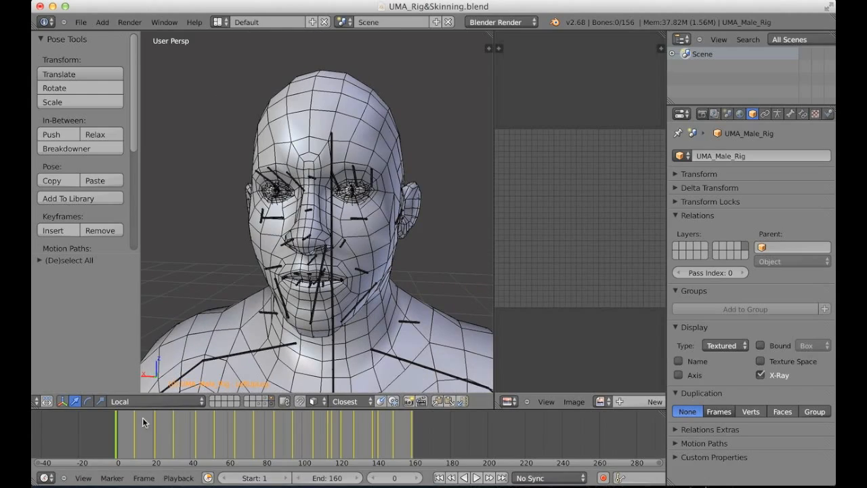
mouse_move(135, 428)
left_mouse_down()
mouse_move(359, 405)
mouse_move(406, 414)
mouse_move(115, 421)
mouse_move(309, 410)
mouse_move(317, 409)
mouse_move(116, 421)
left_mouse_up()
middle_click_drag(366, 223, 305, 163)
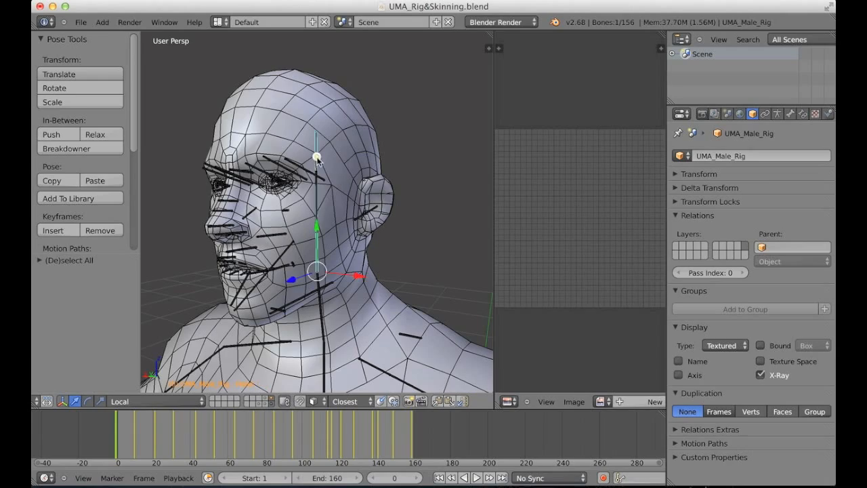
Select the head adjustment bone inside the skull and scale it along X to about 0.89 to narrow the head.
right_click(322, 198)
right_click(319, 203)
key("KP_Decimal")
scroll(316, 149, "down", 7)
scroll(324, 204, "down", 3)
scroll(329, 226, "up", 3)
middle_click_drag(292, 250, 331, 263)
mouse_move(386, 274)
middle_mouse_down()
mouse_move(353, 283)
mouse_move(360, 273)
mouse_move(386, 273)
middle_mouse_up()
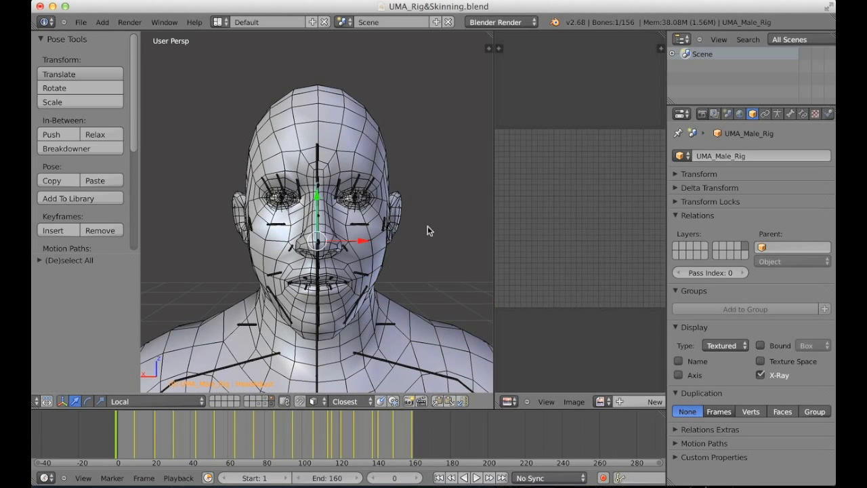
key("s")
key("x")
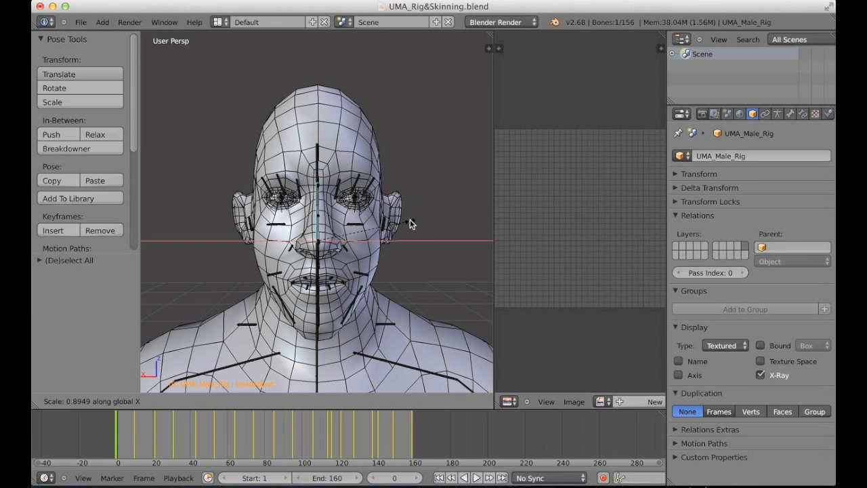
left_click(411, 220)
Examine the head and neck from several angles and deselect all bones.
middle_click_drag(411, 221, 440, 233)
left_click_drag(434, 231, 444, 244)
middle_click_drag(447, 258, 400, 301)
middle_click_drag(420, 332, 411, 299)
middle_click_drag(353, 236, 359, 259)
scroll(360, 259, "down", 3)
key("a")
Select the head adjustment bone from the side and scale it along its local Z axis, after trying local Y.
middle_click_drag(384, 222, 312, 158)
middle_click_drag(342, 269, 321, 222)
right_click(294, 189)
right_click(292, 193)
key("s")
key("y")
key("y")
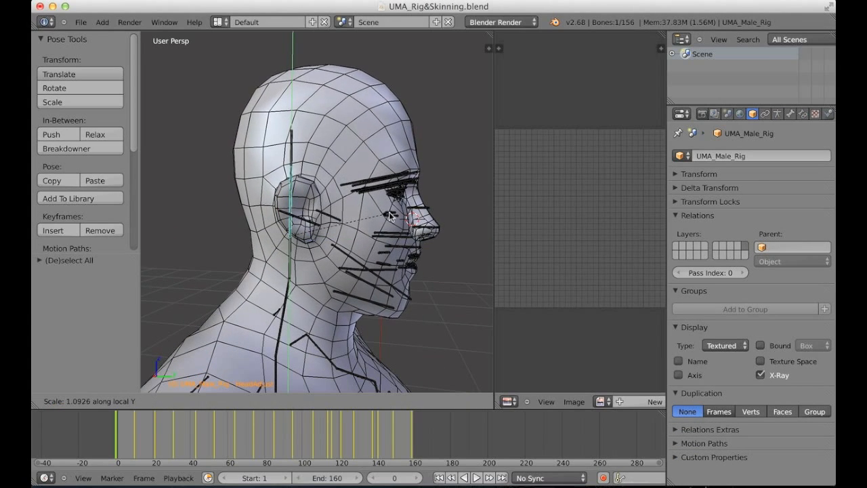
key("z")
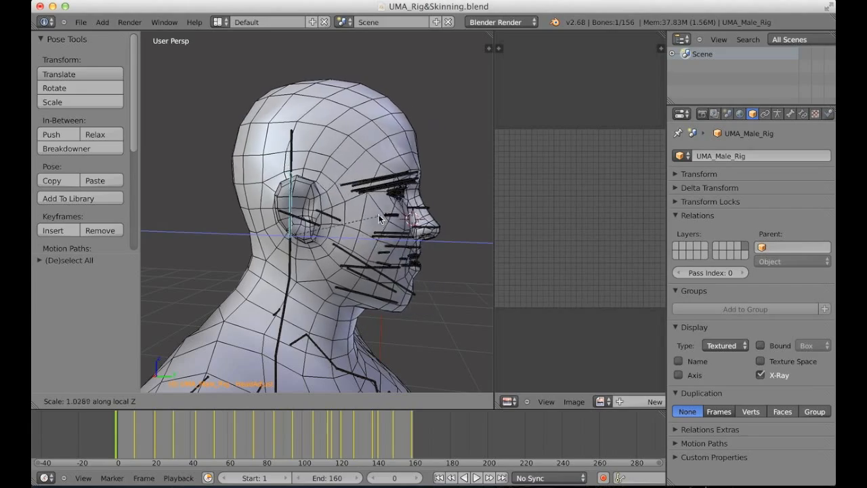
left_click(408, 216)
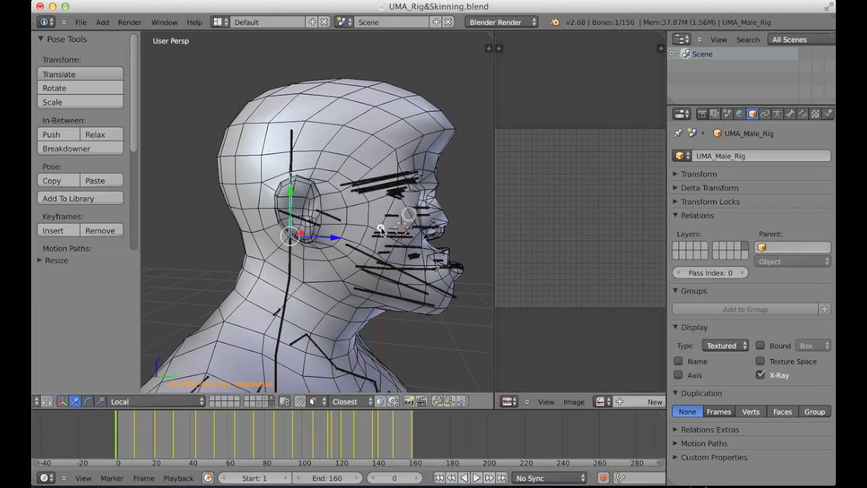
Clear the scale of the head adjustment bone and deselect the bones.
middle_click_drag(420, 245, 390, 246)
key("alt+s")
key("a")
Select the main Head bone and scale it up uniformly to about 1.2.
right_click(303, 148)
middle_click_drag(302, 148, 380, 198)
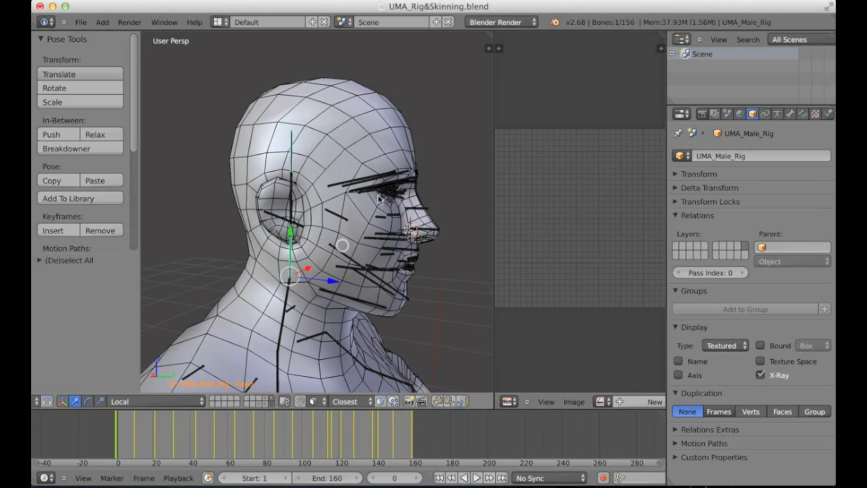
key("s")
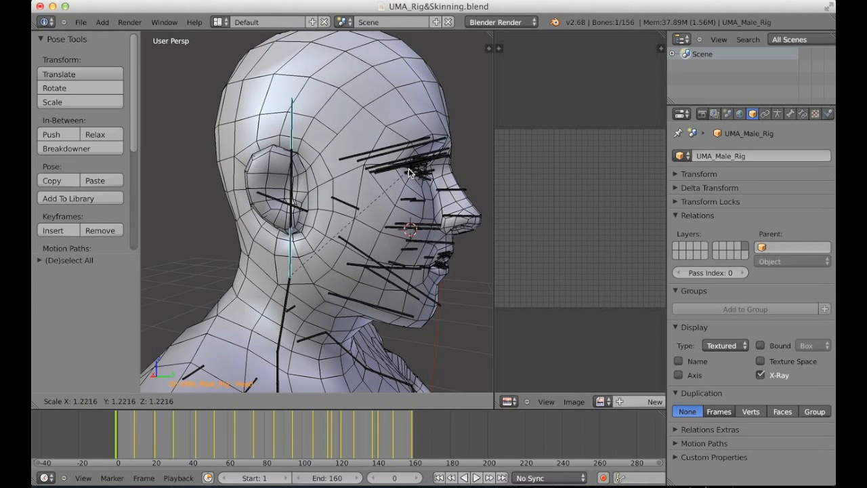
left_click(400, 174)
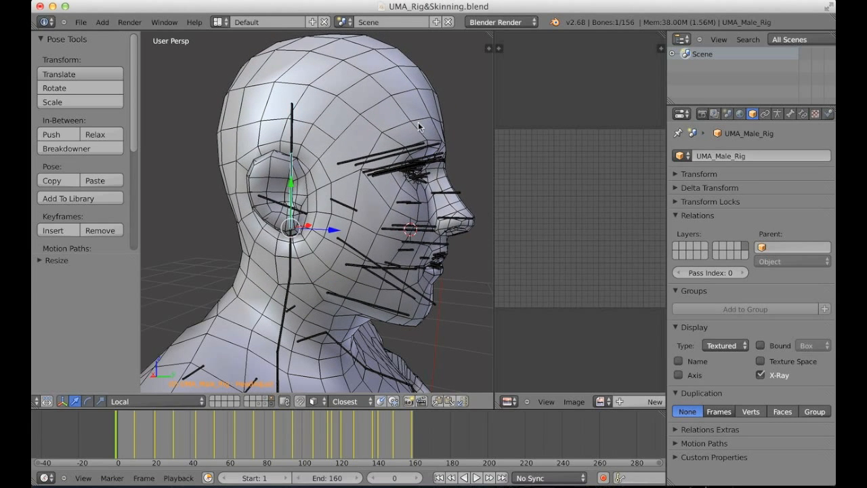
Scale the head adjustment bone along its local Z axis to about 0.94, followed by another free scale.
key("s")
key("z")
key("z")
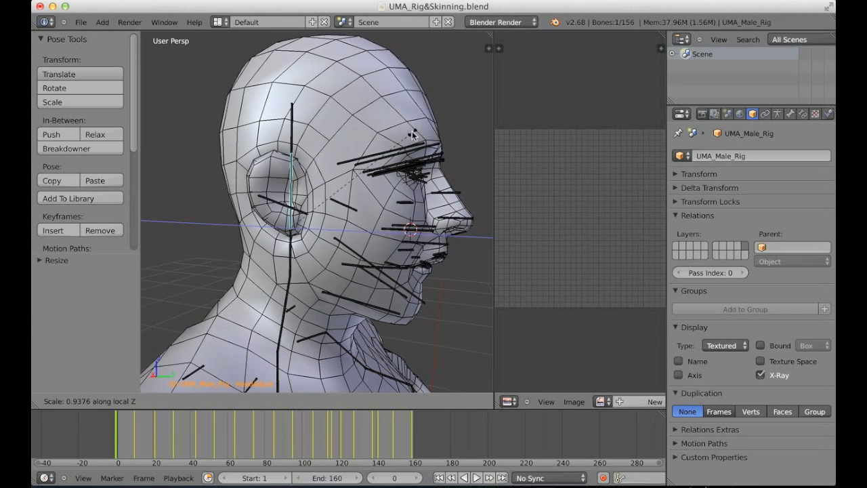
left_click(415, 138)
middle_click_drag(415, 139, 424, 150)
key("s")
left_click(393, 164)
middle_click_drag(393, 165, 347, 199)
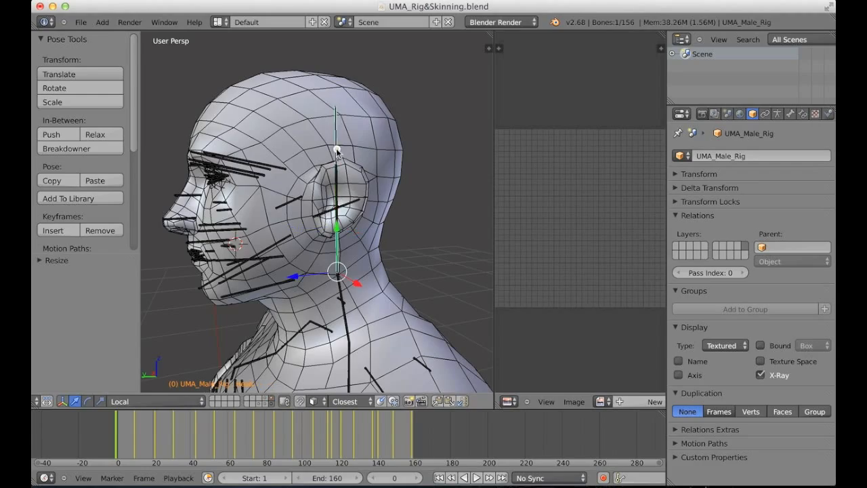
Scale the main Head bone down uniformly to about 0.91 and scale it back up from another angle.
key("s")
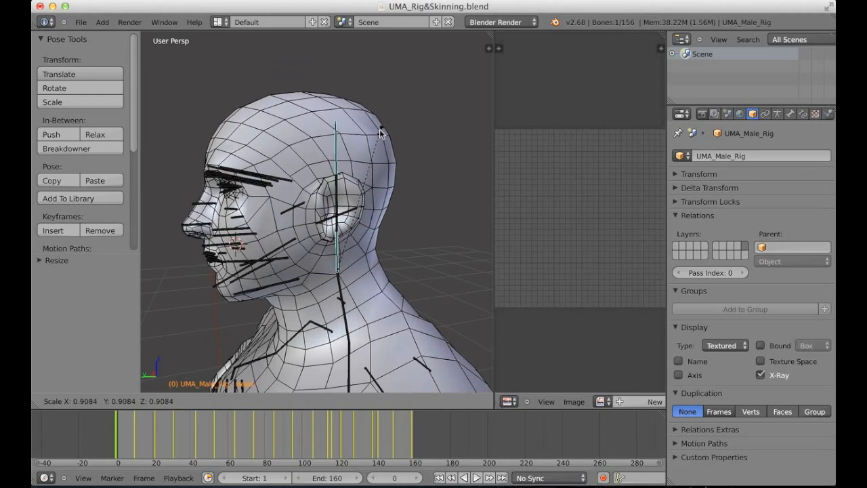
left_click(380, 130)
middle_click_drag(380, 130, 407, 188)
key("s")
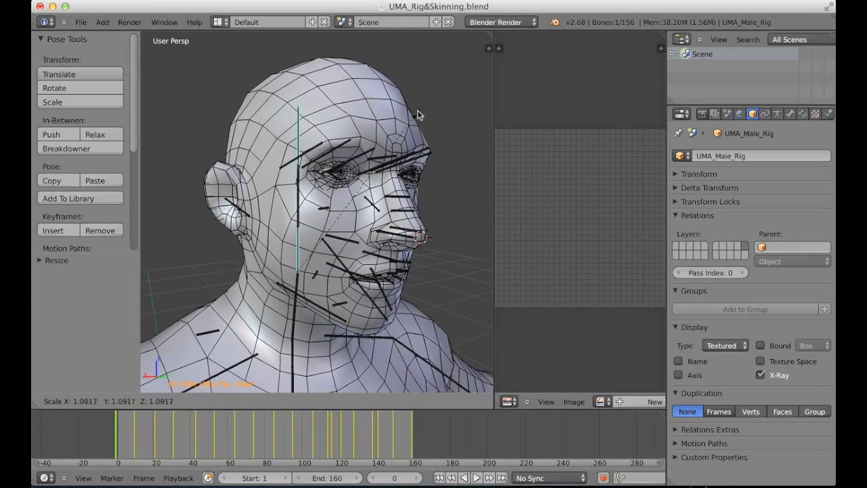
left_click(404, 118)
Deselect all bones and scrub the timeline back to frame 0 to reset the pose.
middle_click_drag(384, 159, 336, 140)
middle_click_drag(360, 243, 345, 230)
key("a")
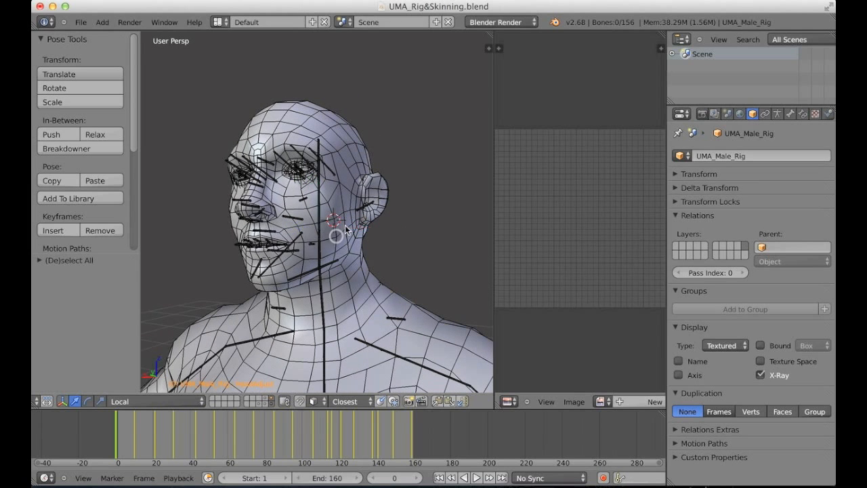
left_click(171, 432)
left_click_drag(166, 431, 107, 439)
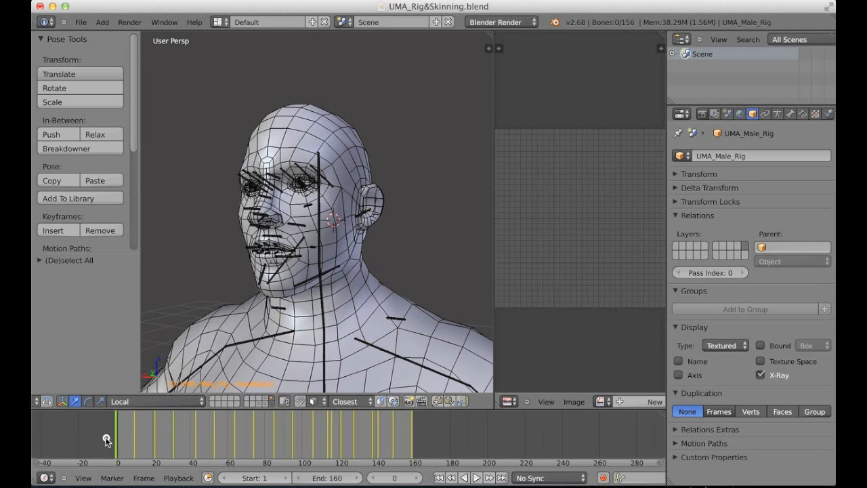
Select the head adjustment bone in place of the main Head bone, cancelling the started scale.
right_click(318, 206)
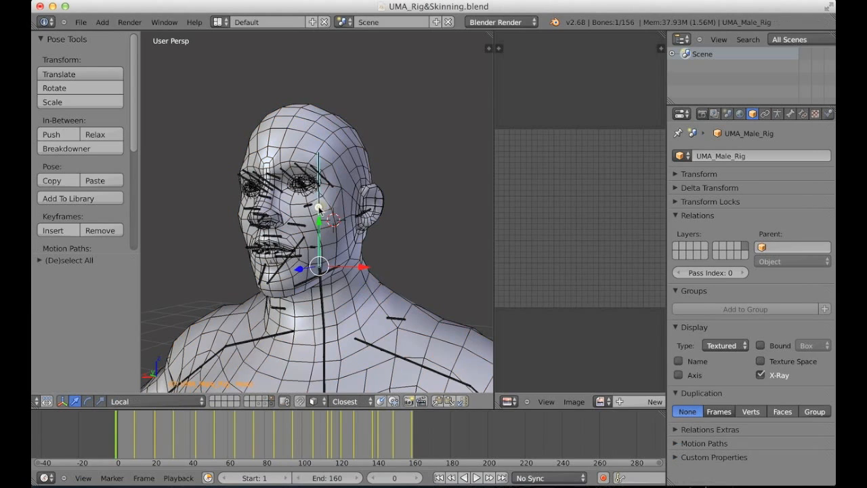
middle_click_drag(326, 227, 360, 179)
key("s")
right_click(358, 168)
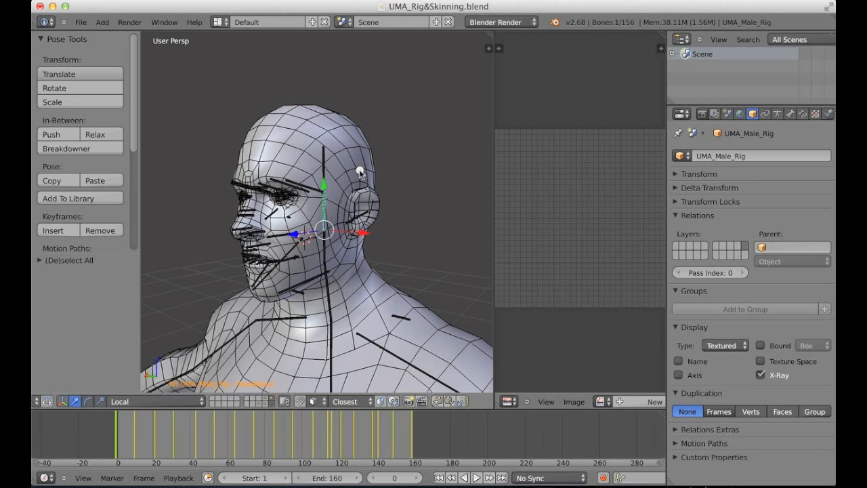
Try to scale the head adjustment bone with its local X axis locked.
key("s")
key("shift+x")
key("shift+x")
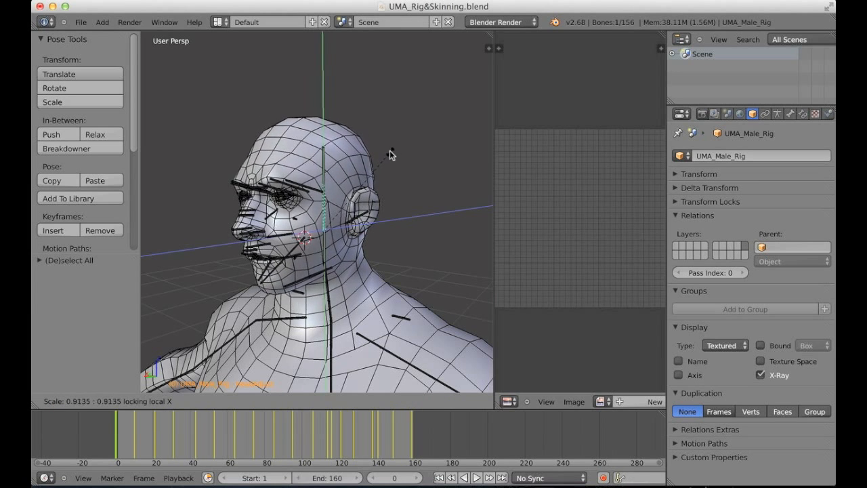
right_click(386, 156)
Scale the head adjustment bone with its local Z axis locked, after trying the X and Y axis locks.
middle_click_drag(383, 157, 424, 168)
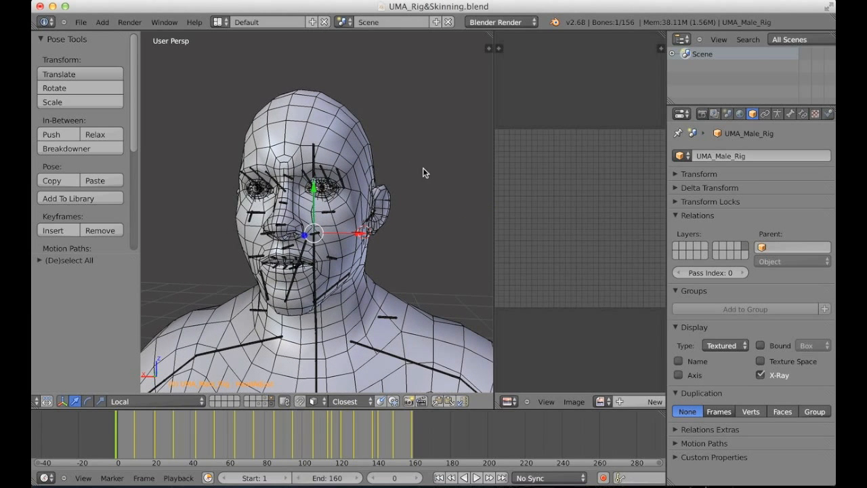
key("s")
key("shift+x")
key("shift+x")
key("shift+y")
key("shift+y")
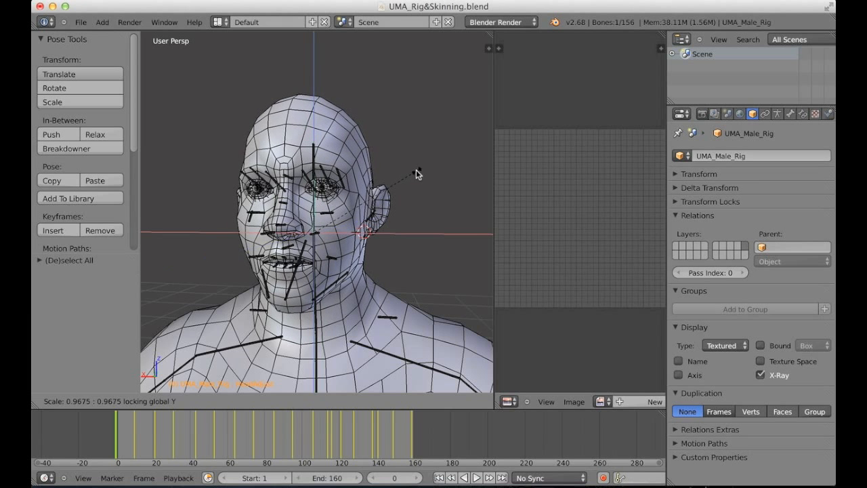
key("shift+z")
key("shift+z")
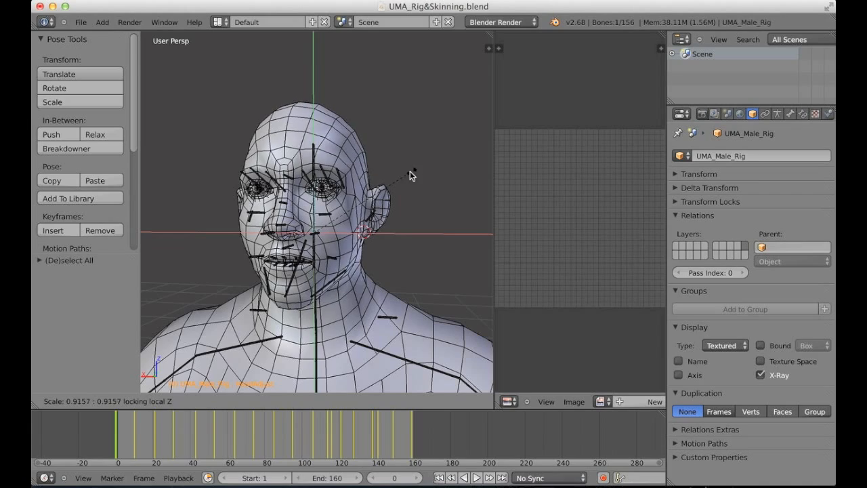
left_click(405, 174)
Move the left ear adjustment bone and adjust the right ear bone on the other side of the head.
middle_click_drag(407, 174, 391, 235)
right_click(391, 221)
right_click(390, 221)
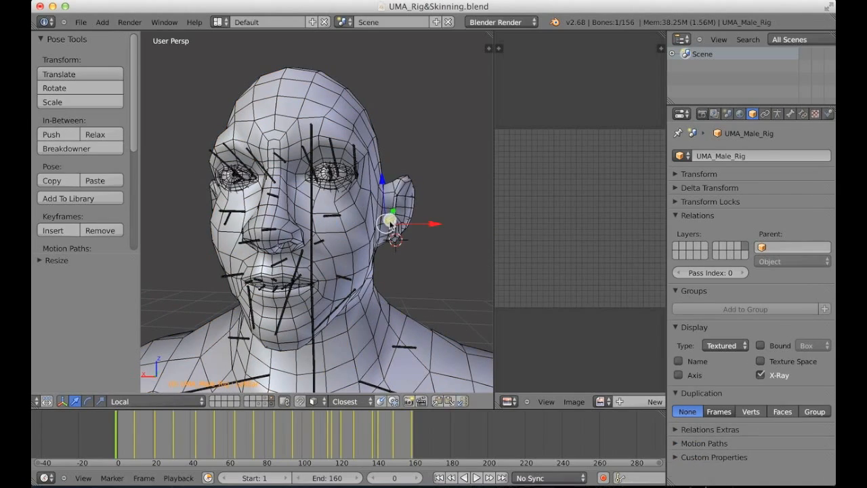
left_click(418, 226)
middle_click_drag(417, 226, 239, 221)
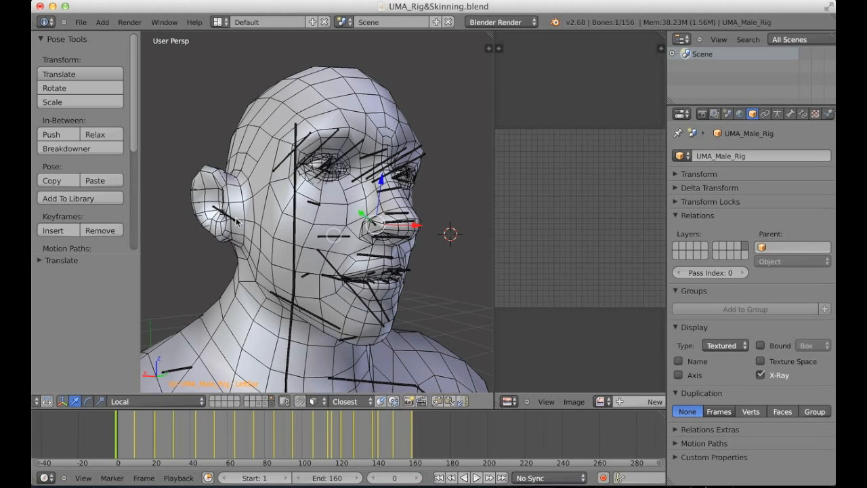
left_click(274, 222)
middle_click_drag(377, 225, 295, 242)
Insert a LocRotScale keyframe for all bones of the male rig and deselect them.
key("a")
key("i")
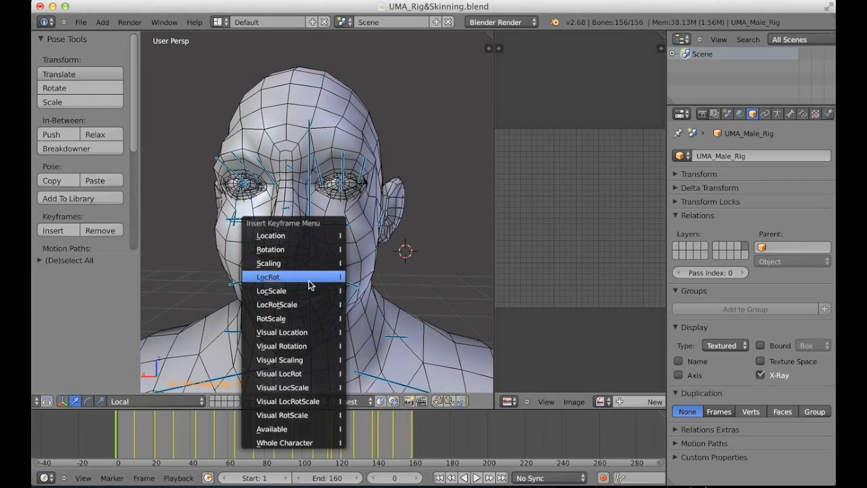
left_click(304, 305)
mouse_move(304, 306)
middle_mouse_down()
mouse_move(335, 256)
mouse_move(292, 305)
middle_mouse_up()
key("a")
Scrub the timeline through frame 3 to frame 9 while viewing the head, clearing the accidental body mesh selection.
left_click_drag(139, 434, 122, 432)
middle_click_drag(274, 318, 316, 318)
middle_click_drag(322, 267, 248, 355, "ctrl")
right_click(386, 315)
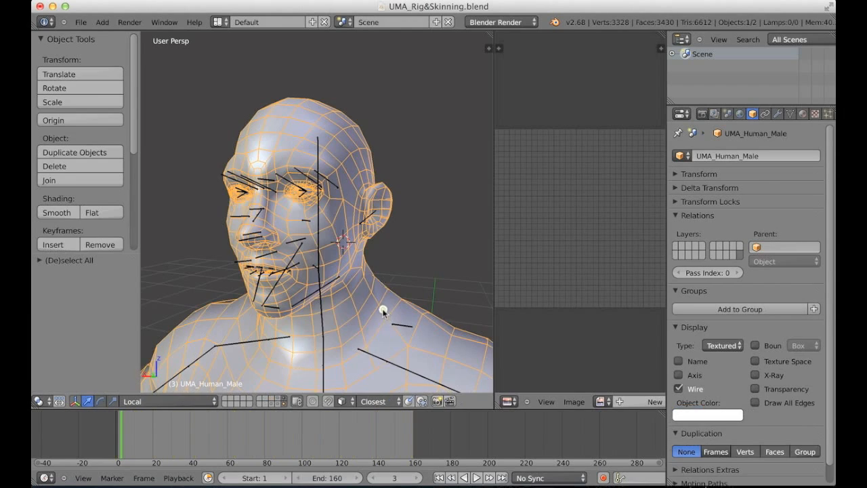
key("shift+s")
left_click(364, 336)
key("a")
middle_click_drag(298, 306, 360, 303)
mouse_move(133, 430)
left_mouse_down()
mouse_move(107, 433)
mouse_move(133, 430)
left_mouse_up()
Select the three upper-lip bones around LeftLipsSuperiorMiddle, then rotate and move them from the side to reshape the upper lip.
middle_click_drag(420, 271, 331, 228)
right_click(173, 293)
key("KP_Decimal")
right_click(303, 213)
right_click(302, 214)
right_click(229, 213)
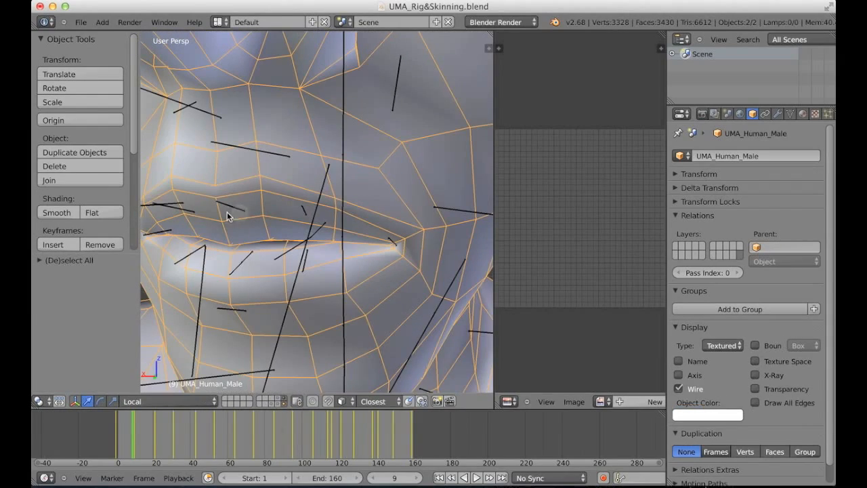
right_click(228, 208)
middle_click_drag(237, 209, 372, 222)
middle_click_drag(329, 201, 327, 242)
right_click(270, 231, "shift")
key("r")
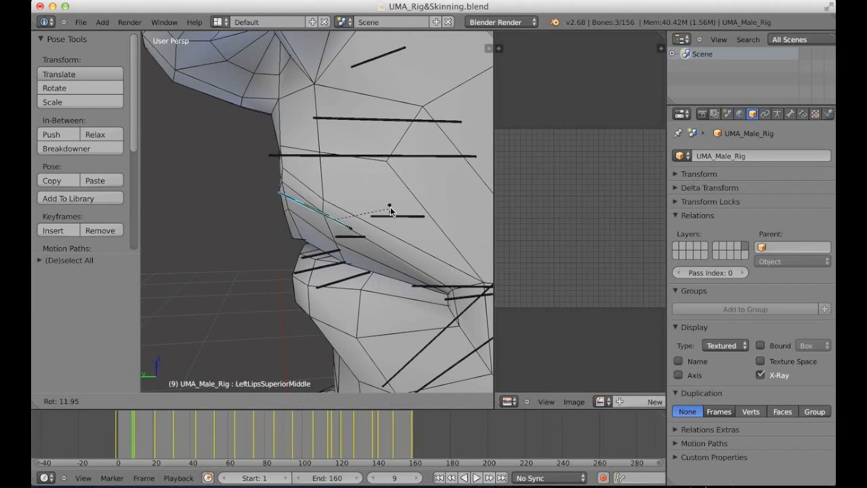
left_click(356, 225)
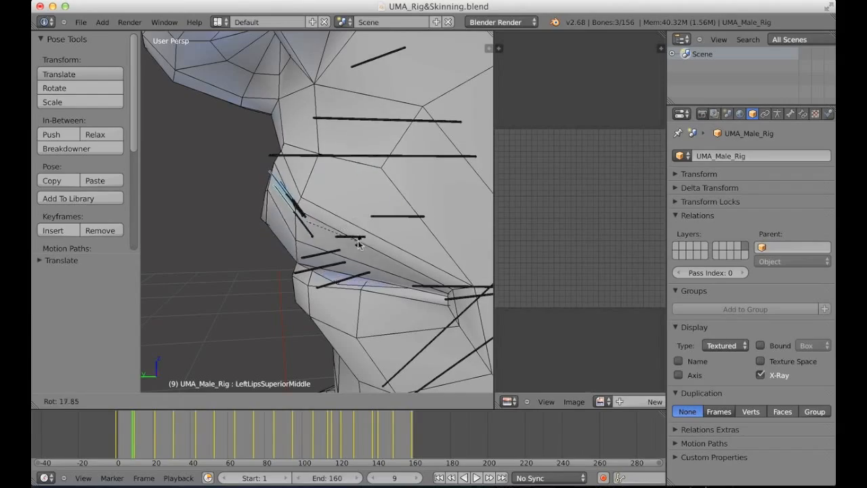
middle_click_drag(341, 224, 272, 249)
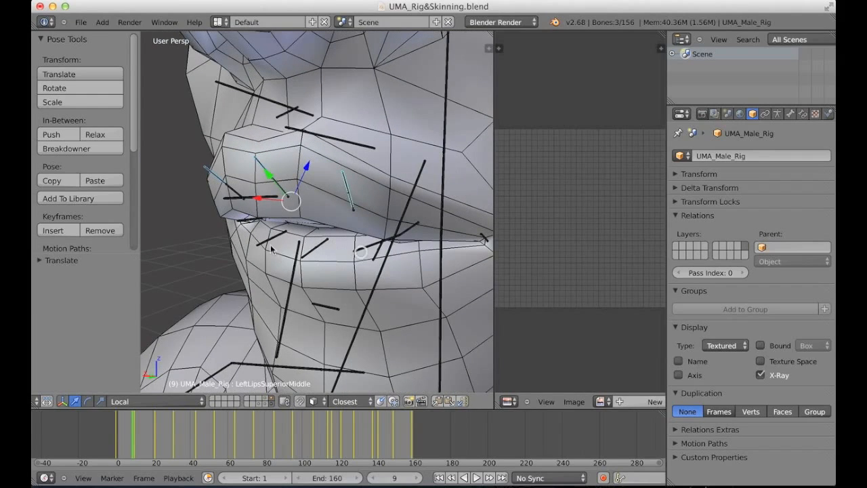
Select the three lower-lip bones around LipsInferior, rotate and move them to reshape the lower lip, and deselect them.
middle_click_drag(352, 257, 368, 271)
right_click(372, 268)
key("ctrl+z")
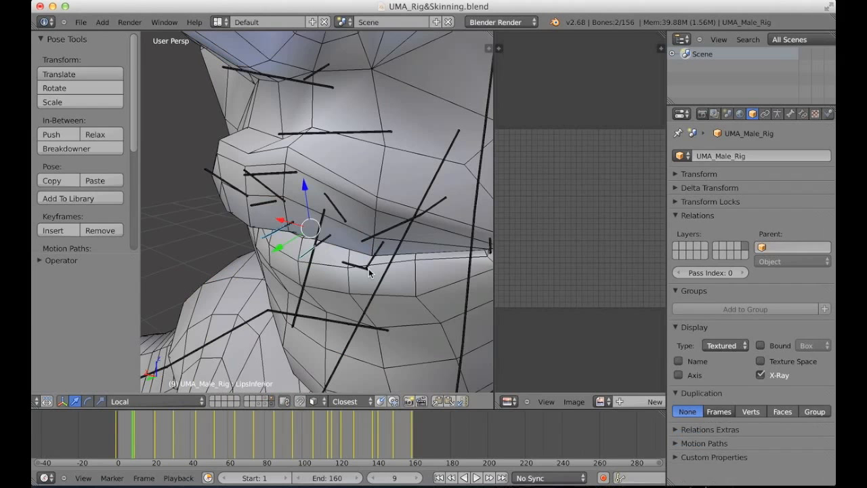
right_click(370, 270, "shift")
middle_click_drag(370, 270, 364, 247)
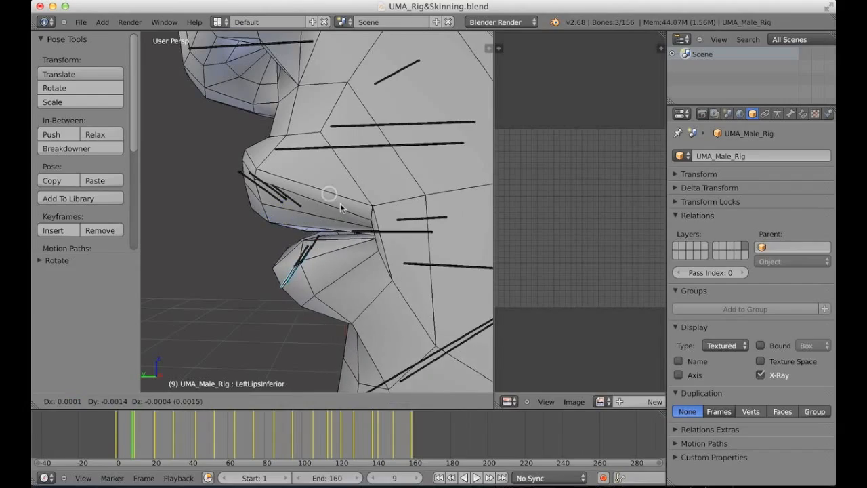
middle_click_drag(337, 208, 349, 279)
key("a")
Select the LeftCheek bone and scale it up uniformly to enlarge the cheek.
middle_click_drag(315, 190, 327, 245)
right_click(363, 183)
right_click(365, 177)
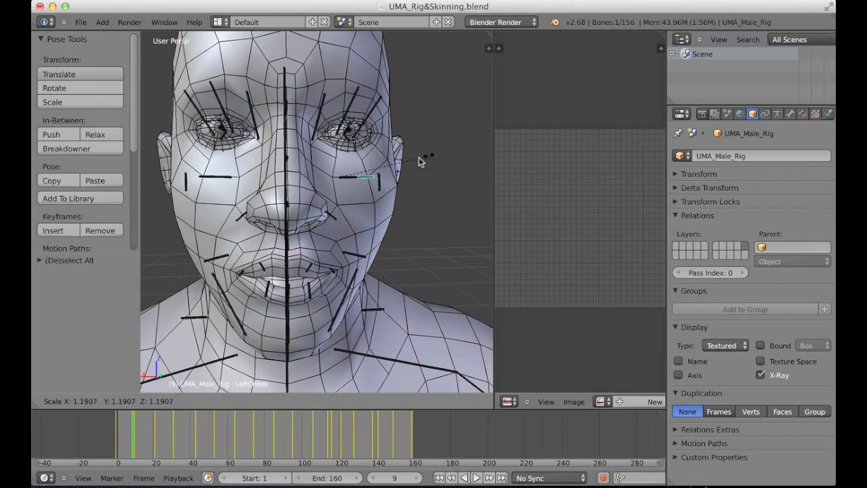
left_click(446, 141)
Scale the NoseMiddle bone along its local Y axis and move the NoseBase bone to reshape the nose.
middle_click_drag(398, 188, 350, 152)
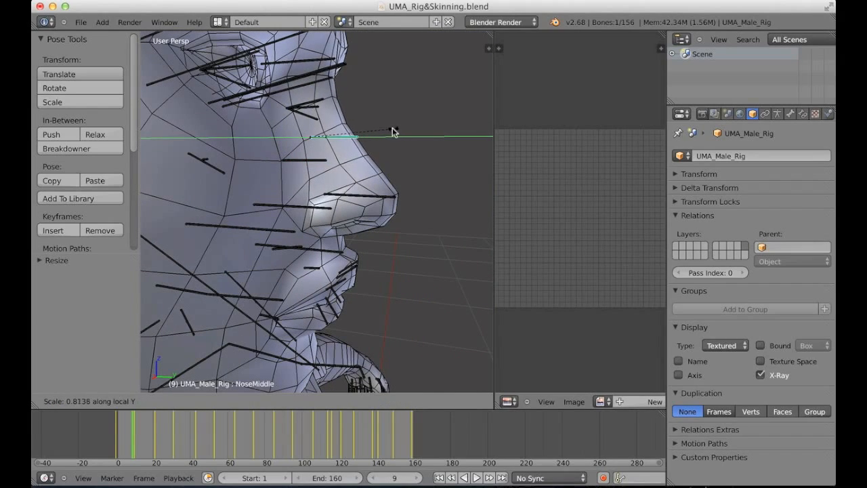
middle_click_drag(311, 114, 295, 147)
right_click(265, 197)
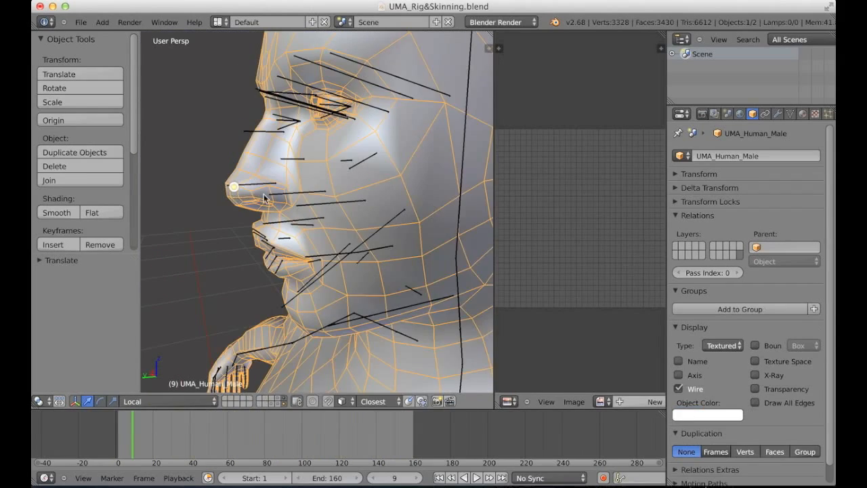
middle_click_drag(264, 197, 242, 188)
right_click(245, 188)
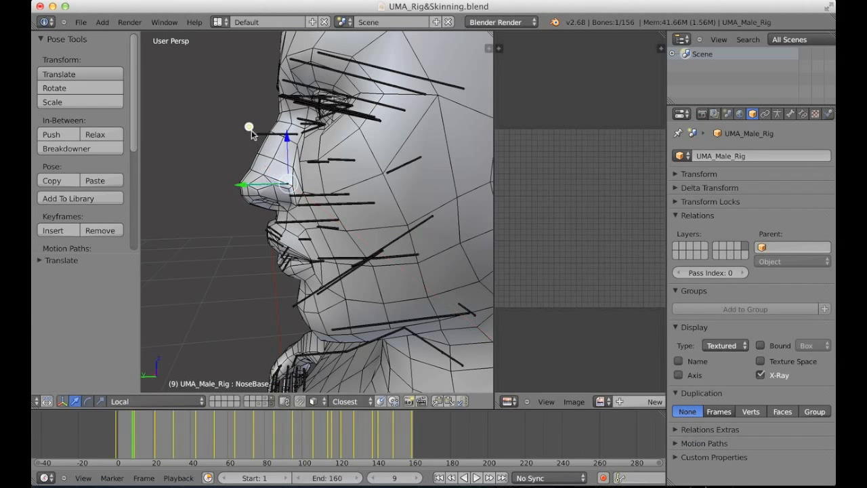
Leave posing of the male rig and switch the visible layers to the female model and its rig.
key("a")
left_click(269, 404)
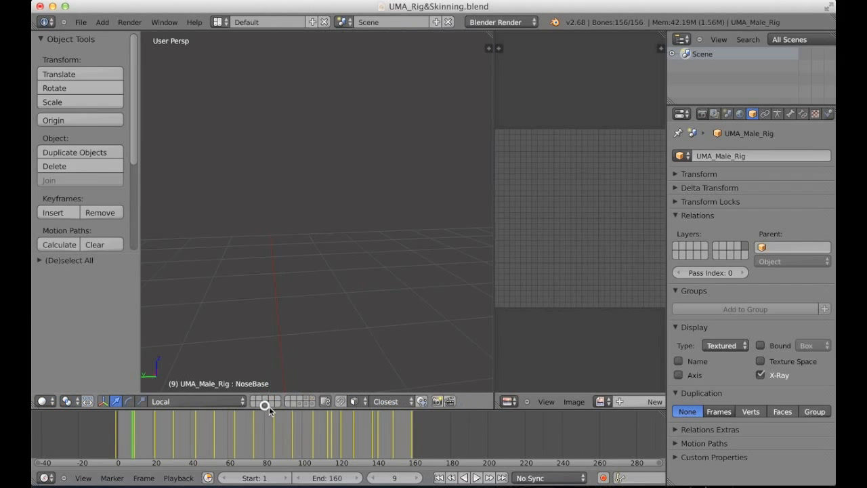
left_click(308, 404)
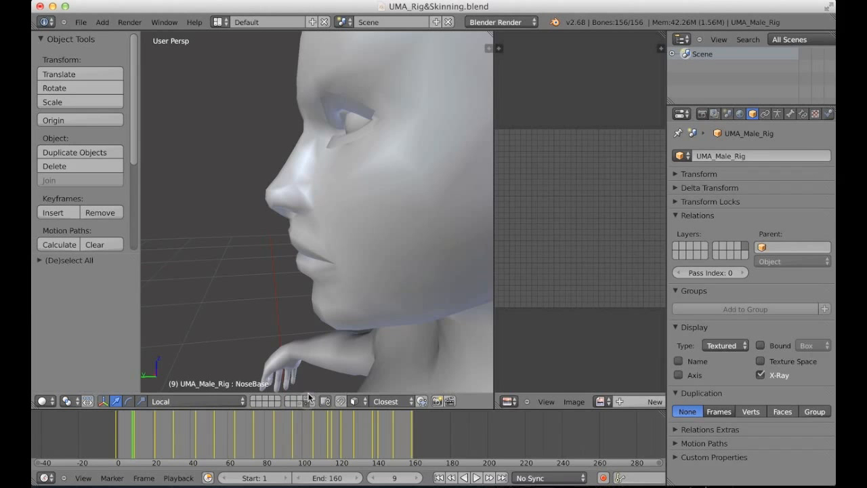
middle_click_drag(320, 341, 330, 185, "ctrl")
Select the UMA_Human_Female mesh and turn on its Wire display.
right_click(351, 212)
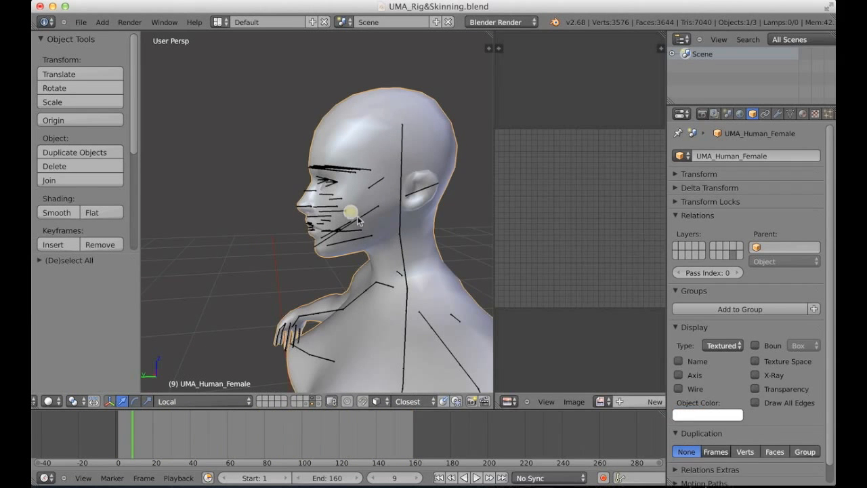
right_click(359, 219)
middle_click_drag(345, 237, 468, 258)
middle_click_drag(402, 281, 247, 235, "ctrl")
right_click(312, 213)
scroll(311, 224, "down", 2)
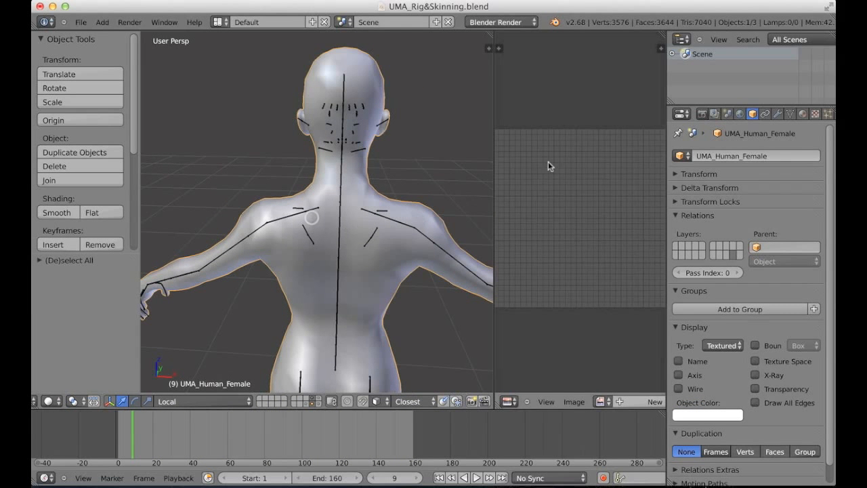
left_click(696, 391)
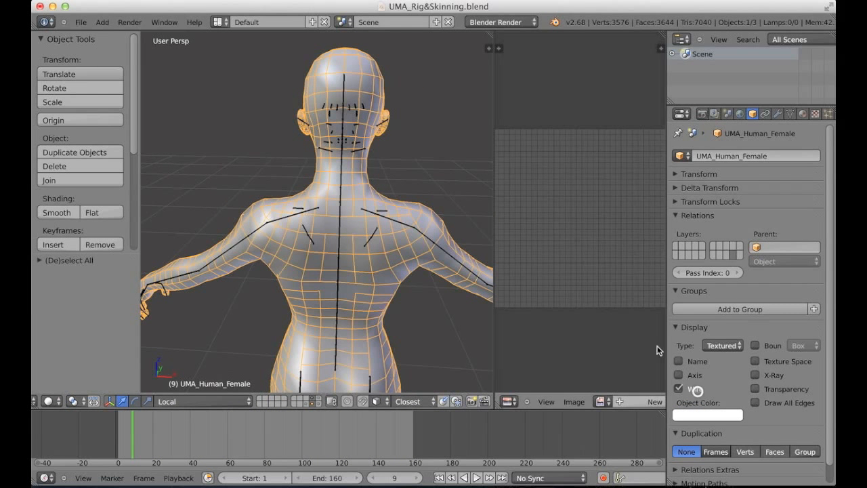
Select the LeftShoulder bone of UMA_Female_Rig and rotate it in several directions, including about global Z, to deform the back of the shoulder.
right_click(293, 210)
middle_click_drag(300, 239, 305, 281)
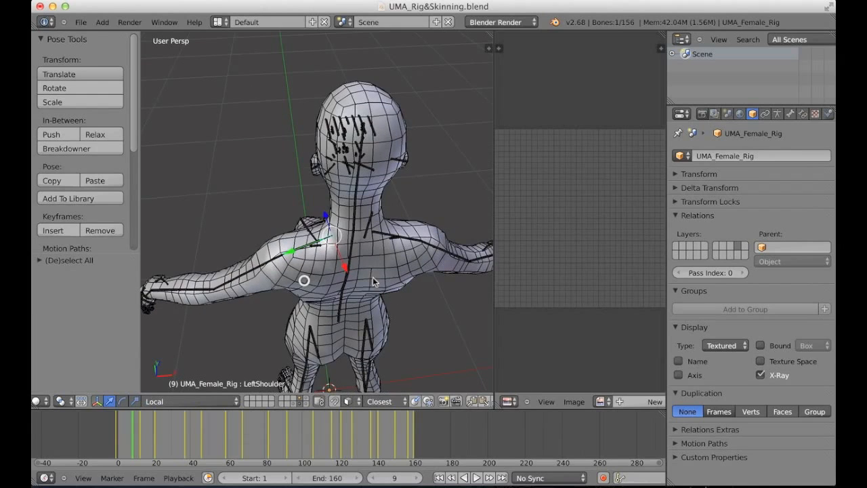
key("r")
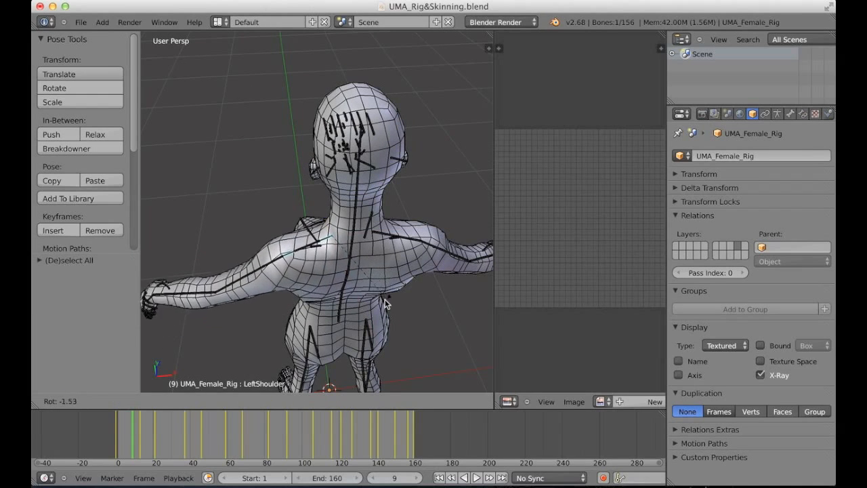
right_click(393, 296)
mouse_move(401, 292)
middle_mouse_down()
mouse_move(384, 271)
mouse_move(396, 302)
middle_mouse_up()
key("r")
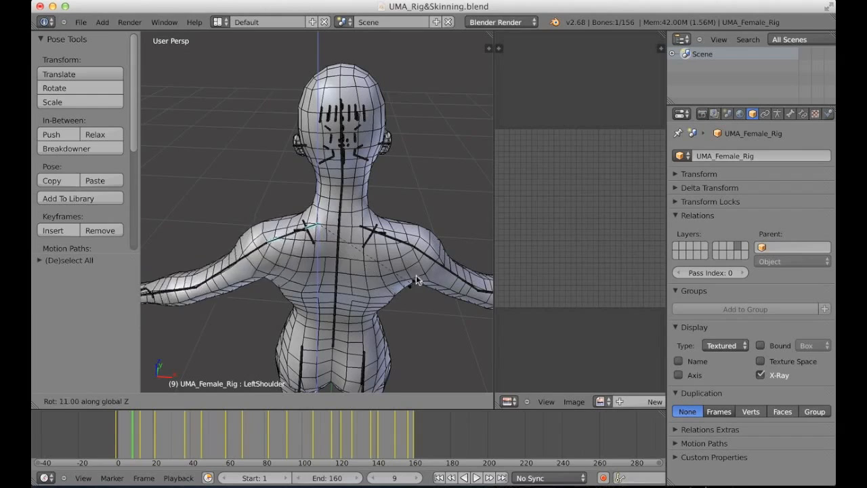
left_click(379, 257)
middle_click_drag(379, 257, 371, 243)
key("r")
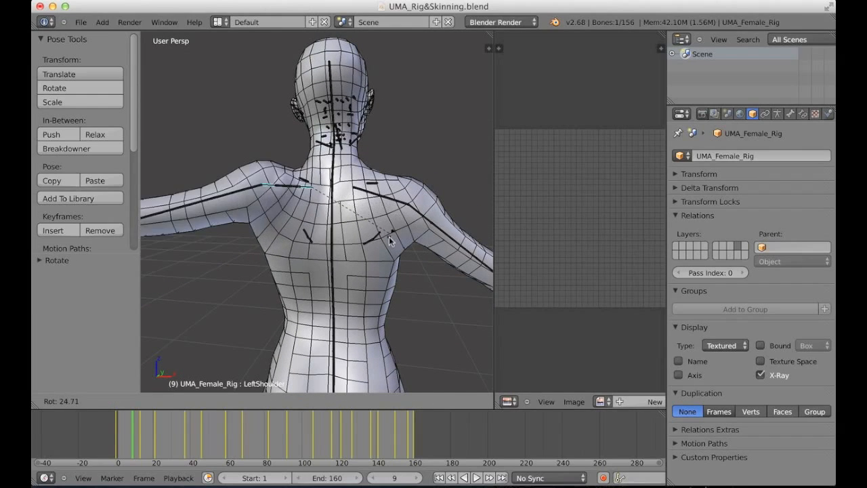
right_click(391, 217)
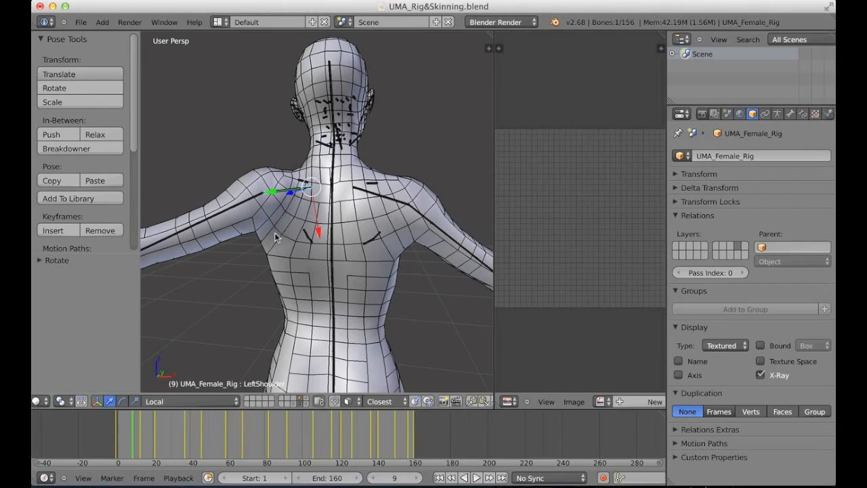
middle_click_drag(327, 217, 352, 252)
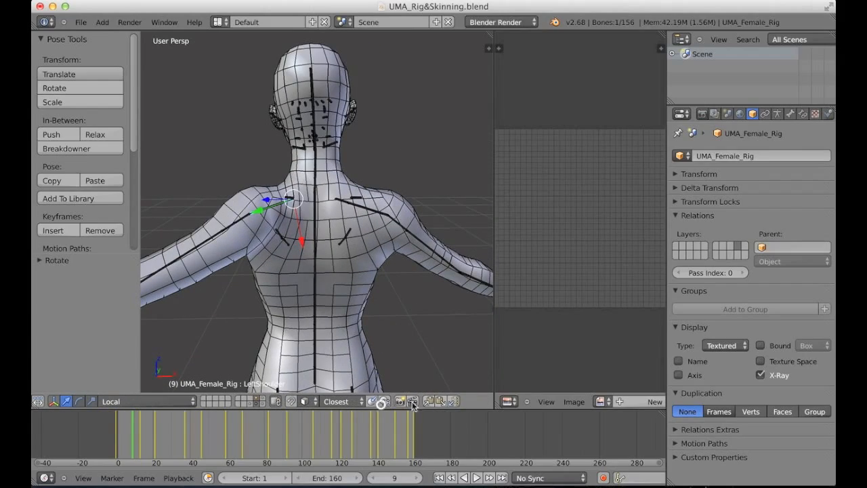
Select all bones of the female rig and clear their pose rotation and location.
left_click(434, 401)
middle_click_drag(421, 328, 391, 264)
key("a")
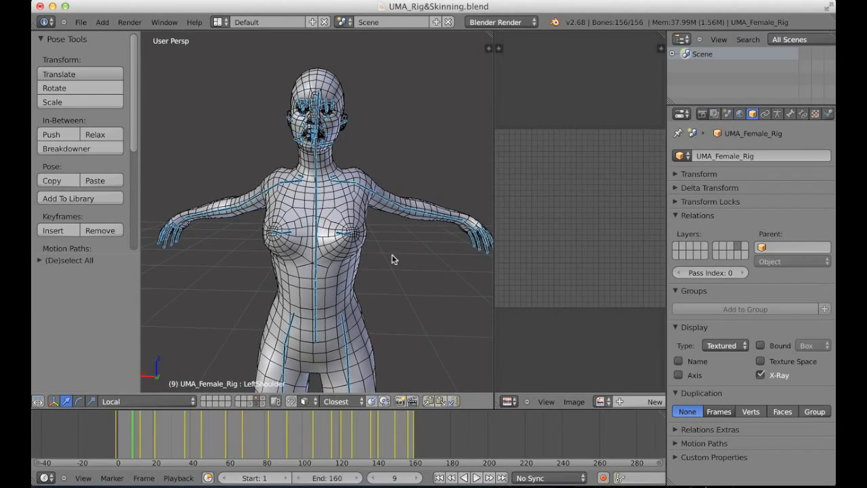
key("alt+r")
Rotate the LeftShoulder bone in the front view to test how the chest and shoulder deform.
right_click(364, 193)
key("r")
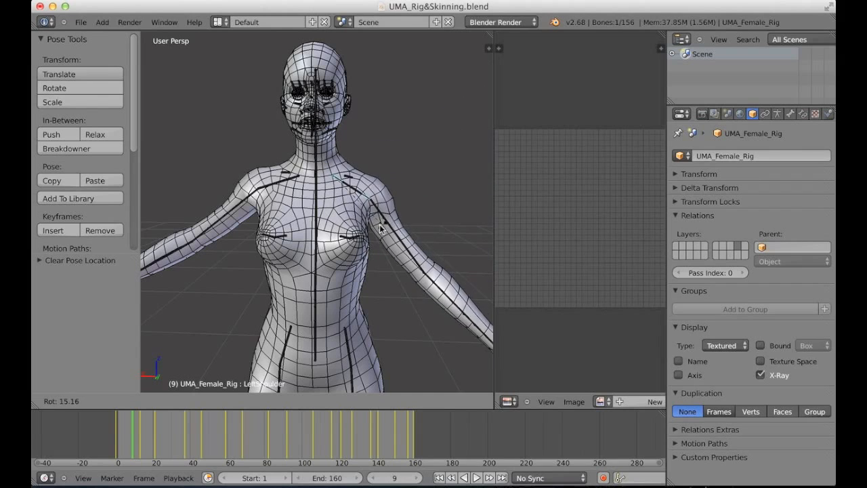
left_click(394, 210)
middle_click_drag(393, 210, 440, 283)
Select the LeftOuterBreast bone of the female rig and scale it uniformly.
middle_click_drag(386, 270, 351, 321)
right_click(290, 250)
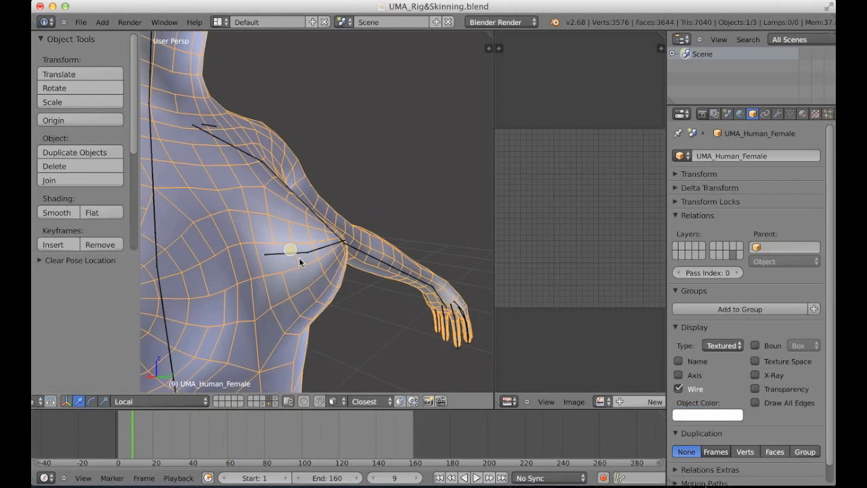
right_click(292, 254)
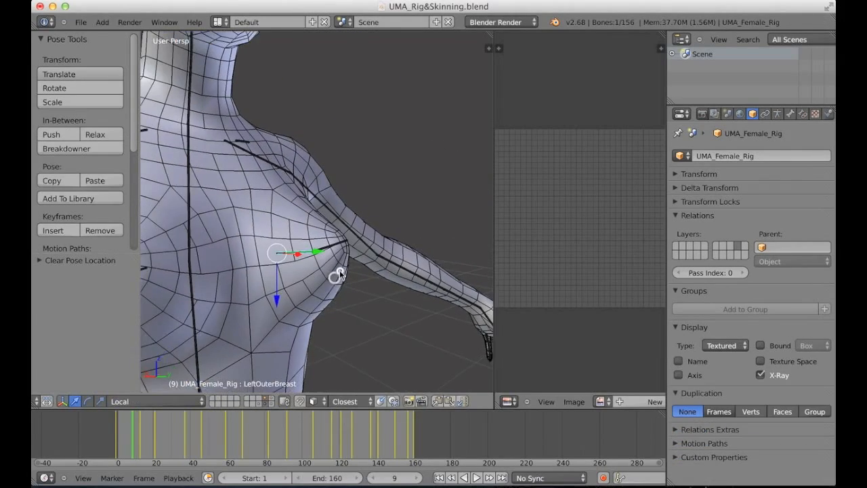
key("s")
left_click(401, 214)
middle_click_drag(400, 215, 407, 247)
Select the LeftInnerBreast bone, rotate it in the side view and scale it.
right_click(349, 258)
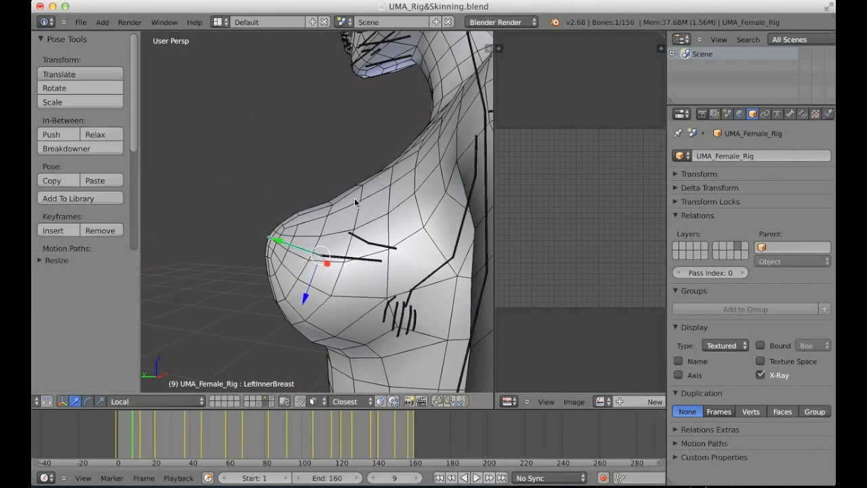
key("r")
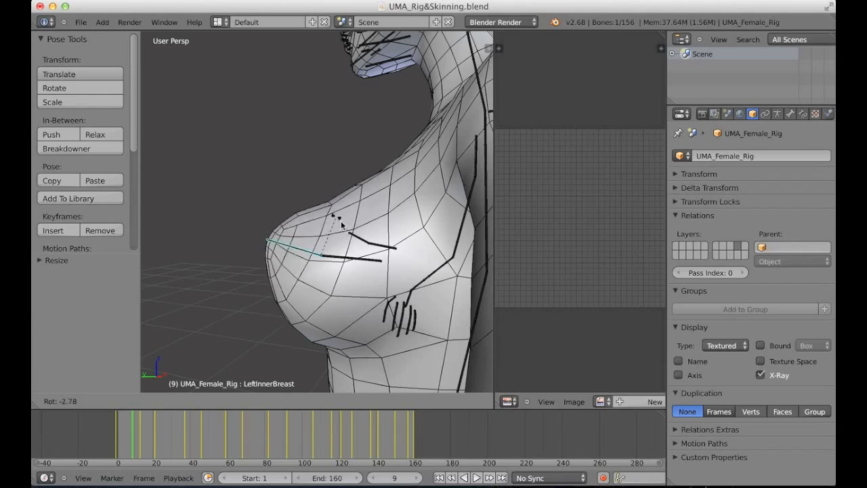
left_click(316, 206)
middle_click_drag(316, 206, 427, 241)
key("s")
left_click(381, 237)
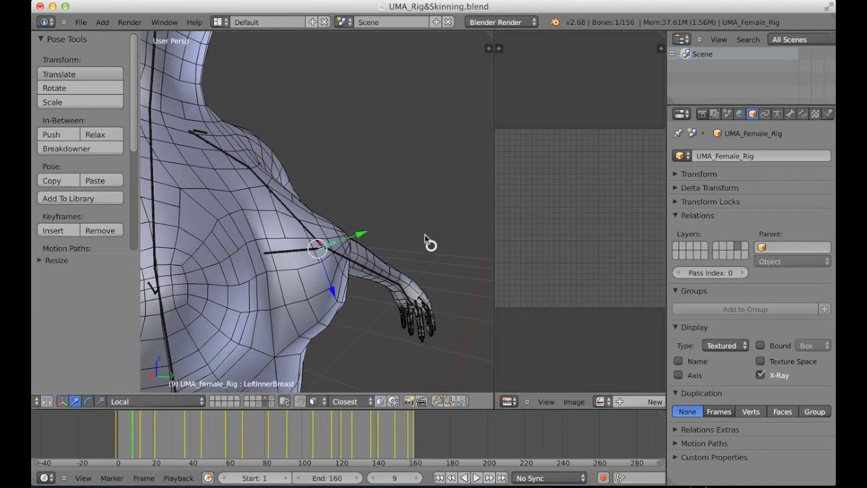
Select the LeftOuterBreast bone and move it down by about 0.04.
right_click(324, 250)
right_click(304, 251)
key("ctrl+Tab")
right_click(310, 248)
middle_click_drag(319, 251, 327, 254)
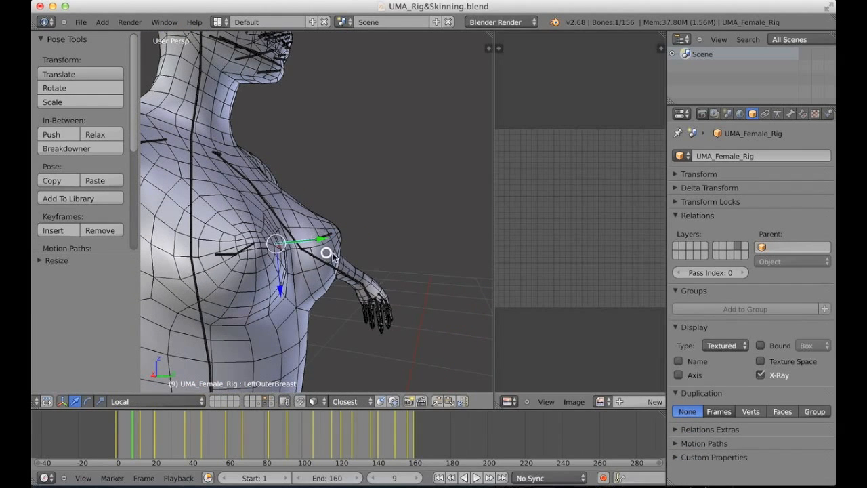
key("g")
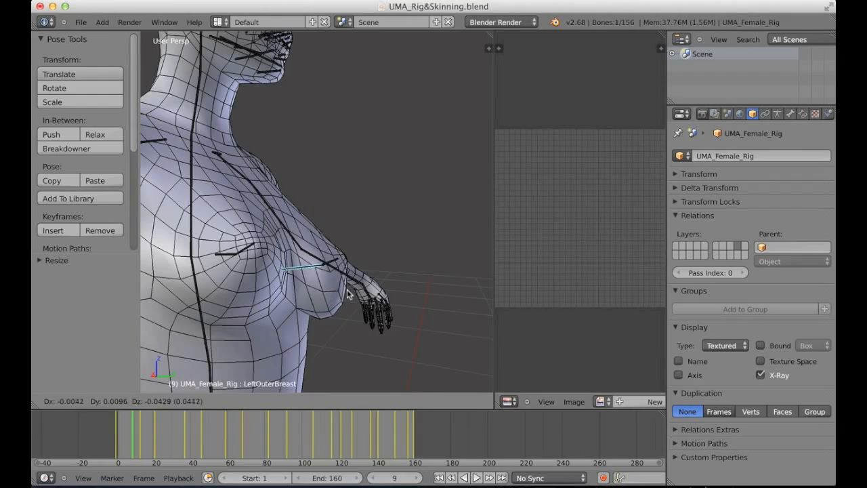
left_click(346, 291)
middle_click_drag(346, 291, 301, 311)
Rotate the LeftOuterBreast bone and paste the copied pose flipped onto the right side.
middle_click_drag(341, 275, 393, 277)
key("r")
left_click(394, 261)
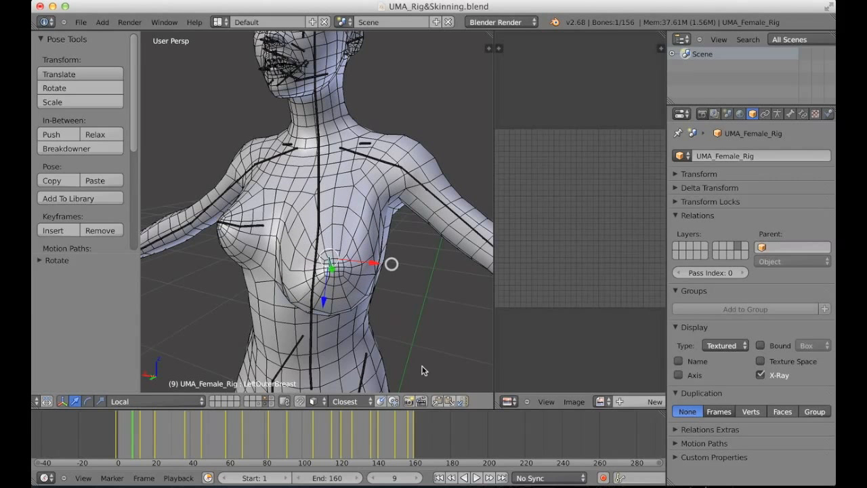
left_click(462, 403)
Return to posing the female rig, clear the pose of all bones including rotation, and deselect everything.
right_click(337, 267)
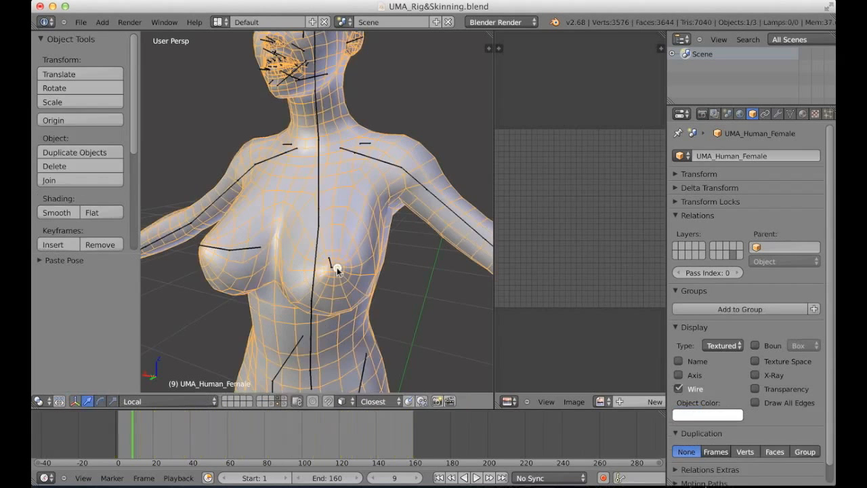
right_click(333, 270)
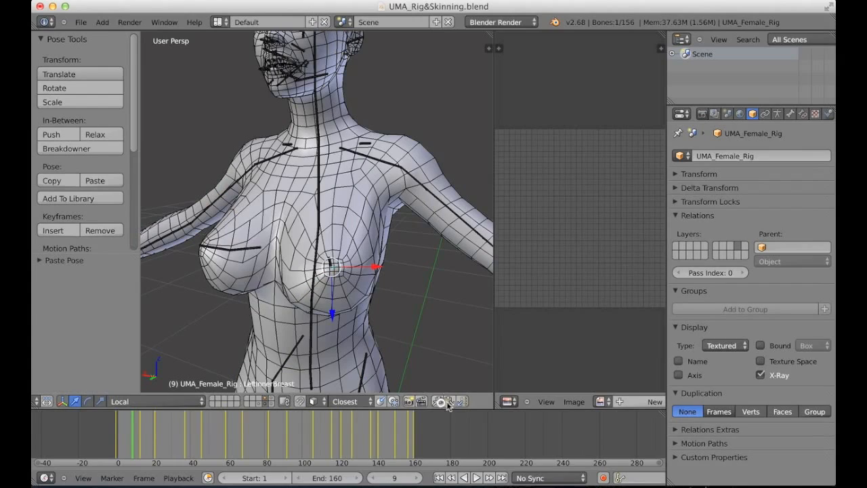
key("a")
middle_click_drag(362, 318, 344, 236)
key("a")
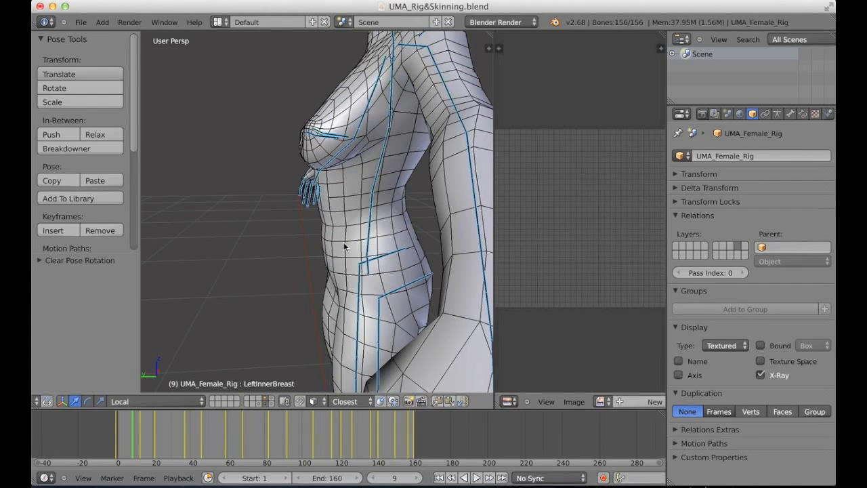
key("a")
Select the LeftGluteus bone at the back of the hip and scale it up uniformly.
middle_click_drag(386, 275, 335, 215)
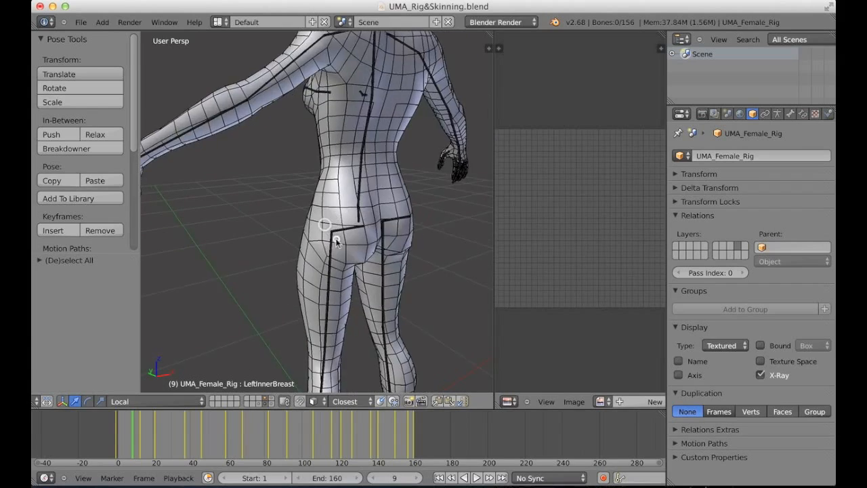
scroll(334, 217, "up", 4)
right_click(363, 245)
scroll(369, 277, "up", 2)
middle_click_drag(369, 278, 393, 238)
key("s")
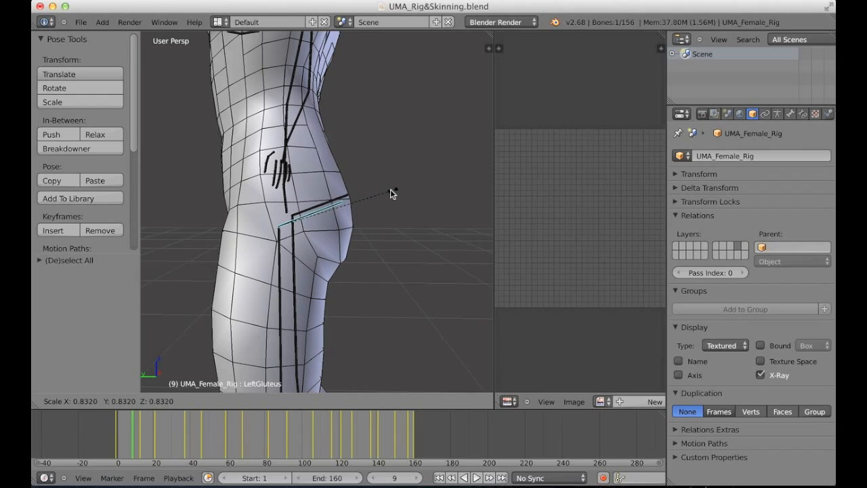
left_click(468, 161)
middle_click_drag(468, 163, 393, 229)
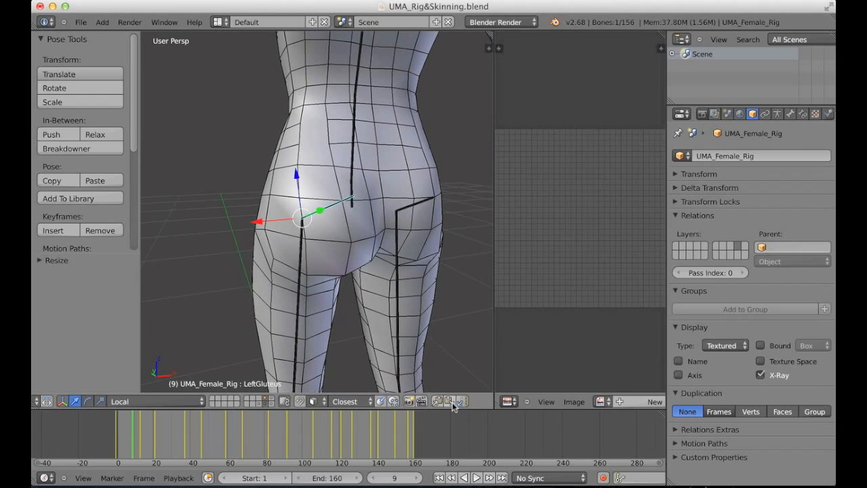
Select the left thigh bone and rotate it about its local X axis to raise the leg forward.
key("a")
middle_click_drag(410, 304, 330, 258)
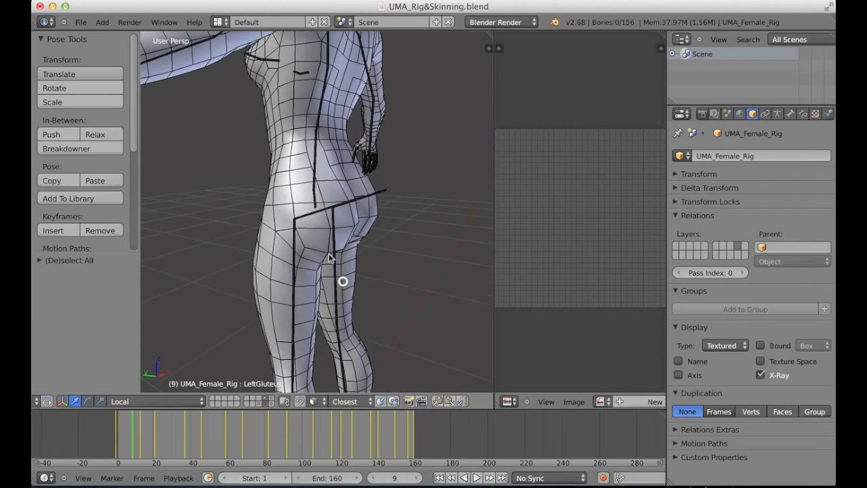
key("ctrl+Tab")
right_click(297, 234)
middle_click_drag(297, 234, 334, 249)
right_click(291, 240)
key("r")
key("x")
key("x")
left_click(313, 333)
Select the LeftGluteus bone on the raised leg and scale it uniformly.
right_click(339, 267)
key("s")
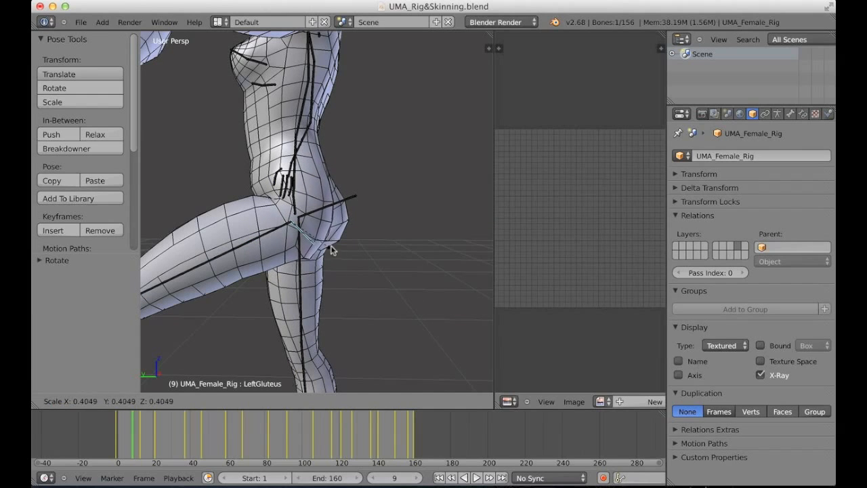
left_click(410, 265)
Select the left forearm bones in turn, including LeftForeArmAdjust and LeftForeArmTwist, to examine their placement.
scroll(319, 241, "down", 2)
middle_click_drag(318, 241, 360, 289)
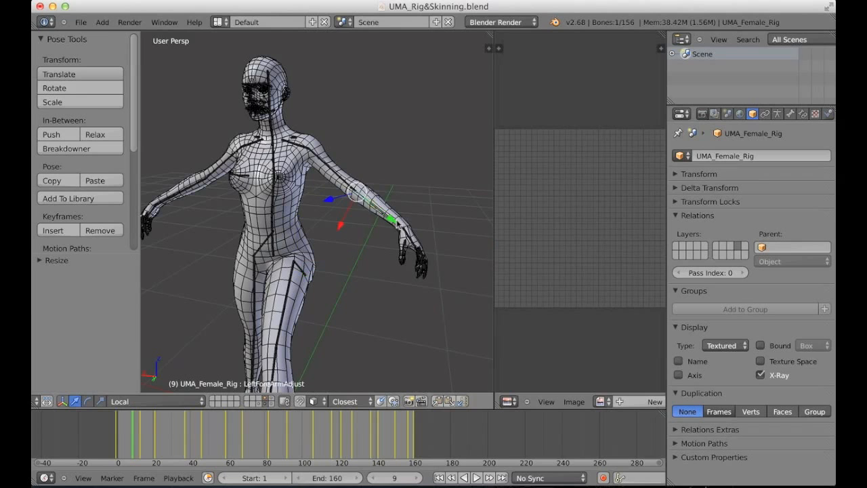
key("KP_Decimal")
scroll(339, 283, "down", 8)
middle_click_drag(378, 298, 372, 299)
right_click(359, 260)
right_click(363, 269)
middle_click_drag(365, 275, 307, 207)
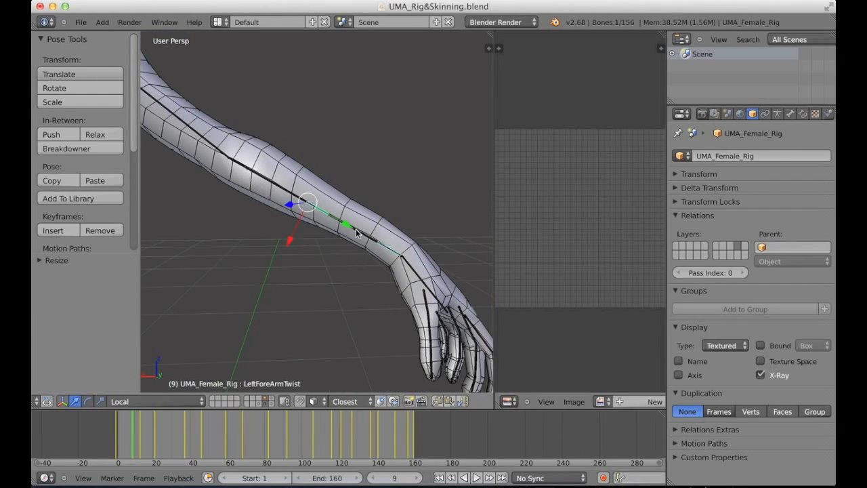
Select the LeftHand bone and rotate it about its local Y axis to twist the wrist.
middle_click_drag(365, 244, 379, 257)
right_click(380, 259)
right_click(381, 263)
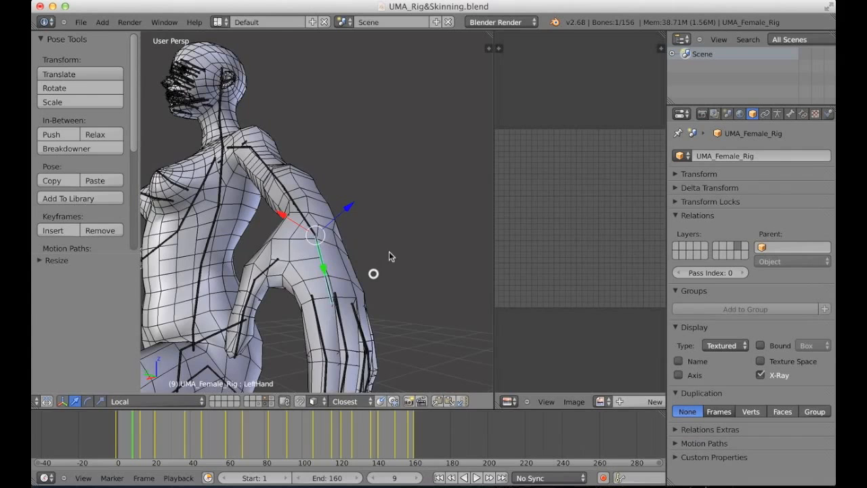
key("r")
key("y")
key("y")
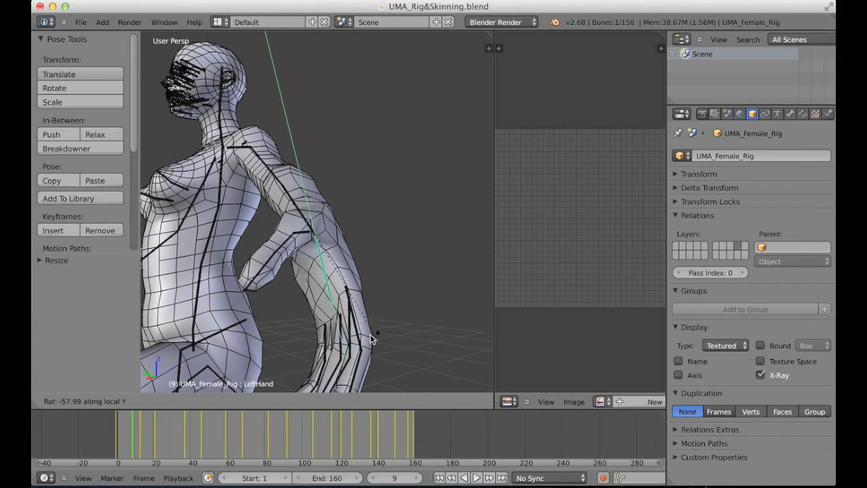
left_click(354, 337)
Select the LeftForeArmTwist bone and rotate it about its local Y axis to distribute the forearm twist.
middle_click_drag(354, 337, 339, 217)
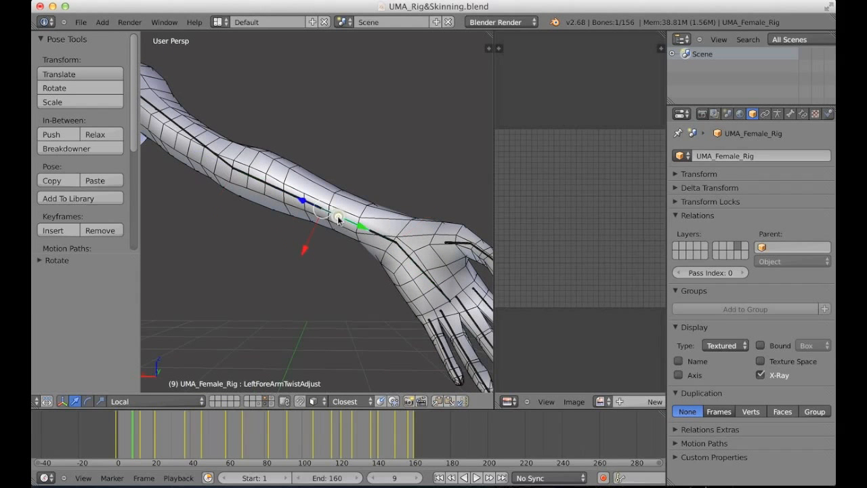
middle_click_drag(348, 223, 431, 195)
key("r")
key("y")
key("y")
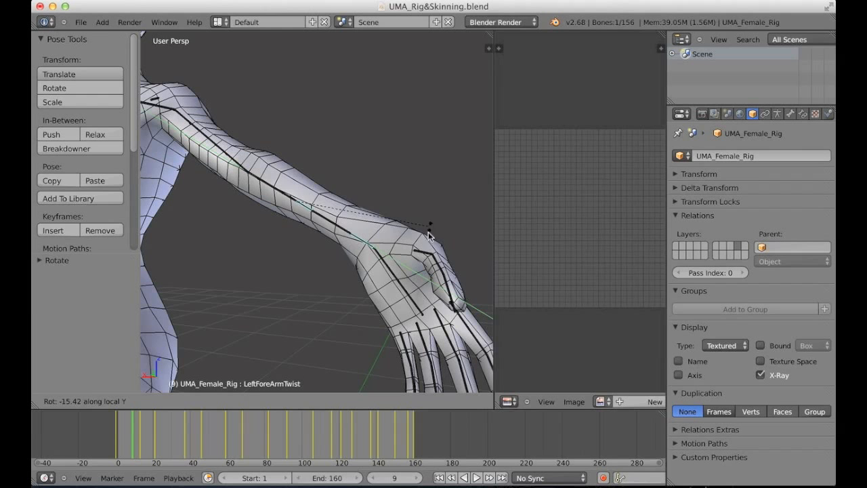
left_click(408, 284)
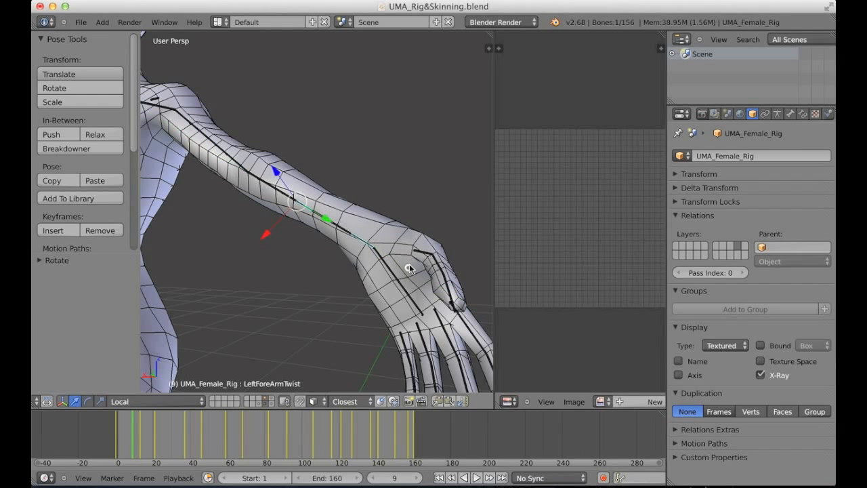
Examine the left arm, wrist and torso deformation from several angles with no bones selected.
middle_click_drag(409, 283, 416, 271)
middle_click_drag(333, 234, 334, 257)
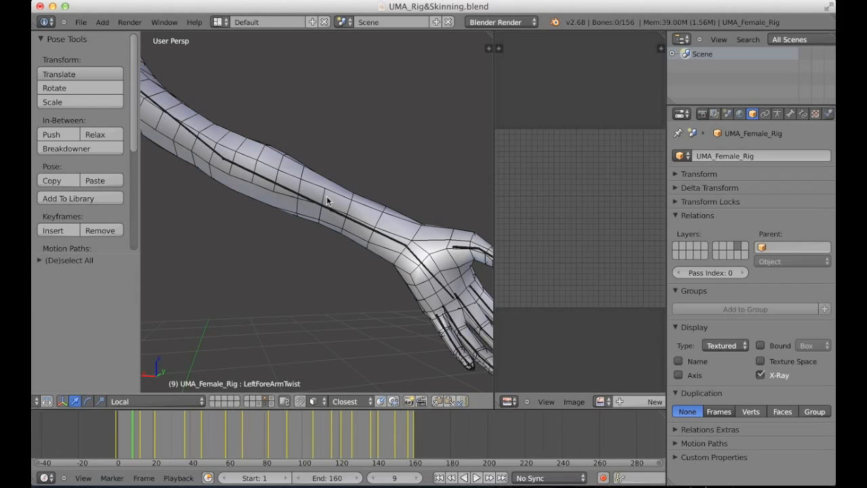
scroll(332, 268, "down", 4)
middle_click_drag(303, 232, 416, 232, "shift")
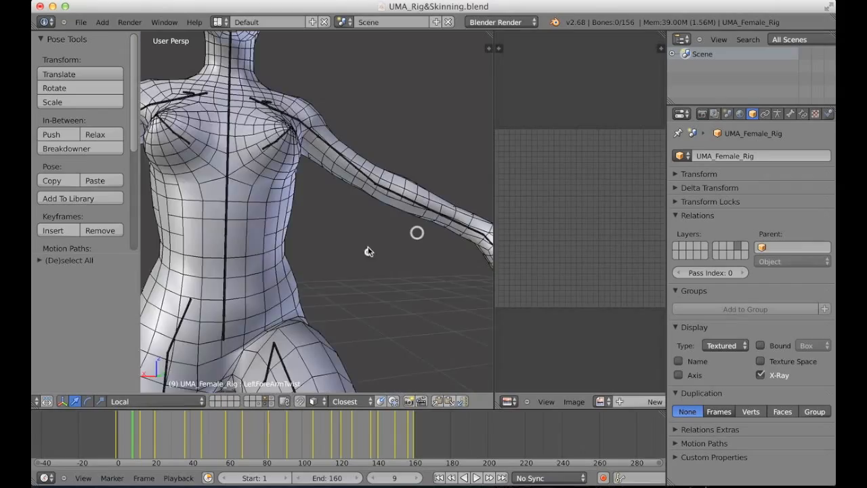
middle_click_drag(368, 251, 322, 255)
scroll(322, 254, "down", 4)
middle_click_drag(339, 215, 328, 243)
scroll(328, 243, "up", 3)
middle_click_drag(355, 284, 357, 195)
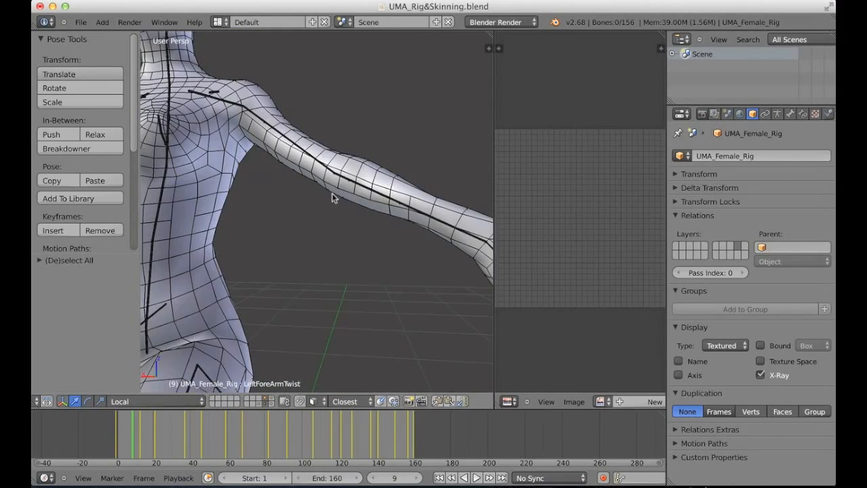
Select every bone of the female rig and clear the pose rotation to straighten the arm and leg.
scroll(325, 203, "down", 5)
middle_click_drag(306, 213, 353, 249)
key("a")
key("alt+r")
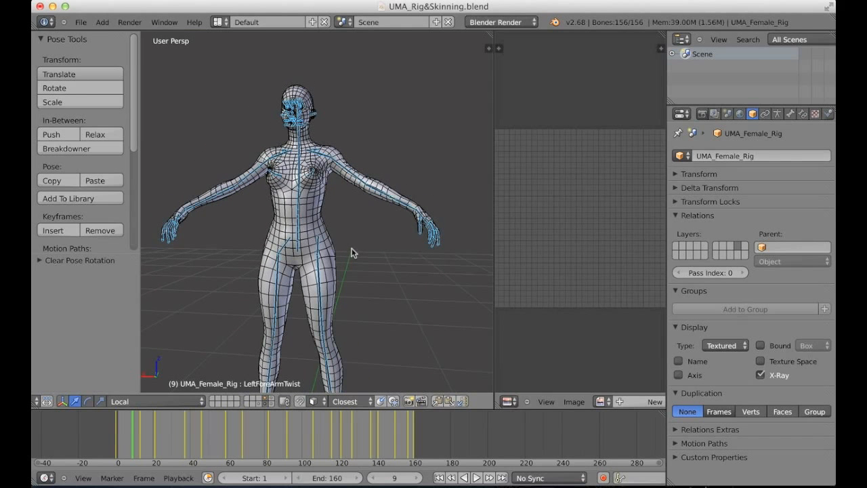
Deselect all bones and scrub the timeline up to frame 109 to review the keyframed facial poses on the female head.
key("a")
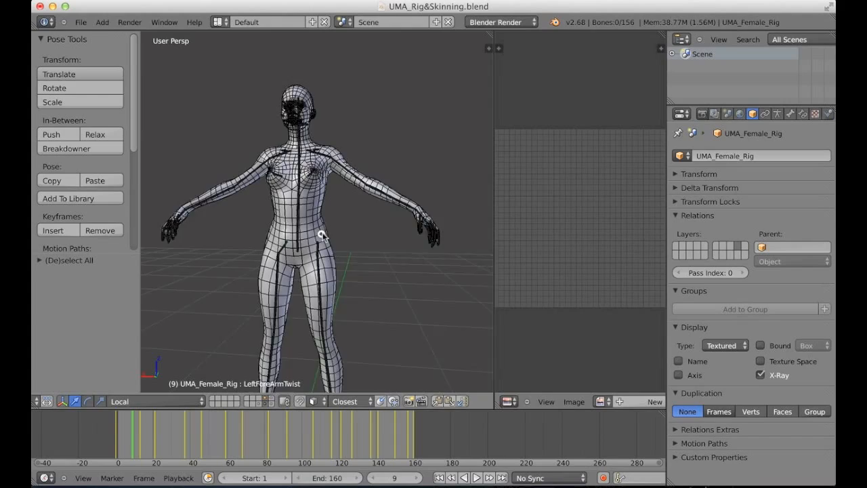
scroll(317, 233, "up", 4)
middle_click_drag(342, 248, 449, 219)
scroll(368, 213, "down", 3)
middle_click_drag(368, 212, 332, 268)
scroll(374, 223, "down", 2)
scroll(322, 187, "up", 8)
middle_click_drag(322, 204, 342, 281)
left_click_drag(122, 429, 188, 437)
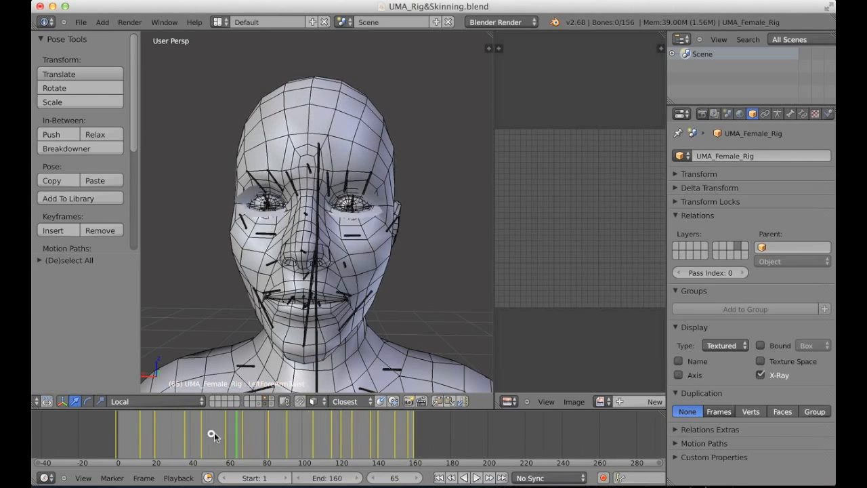
left_click_drag(95, 442, 319, 425)
Examine the full female body mesh and its rig from head to feet, viewing it from several angles and distances.
scroll(326, 352, "down", 9)
middle_click_drag(346, 339, 339, 217, "shift")
middle_click_drag(353, 216, 330, 253)
scroll(290, 261, "down", 1)
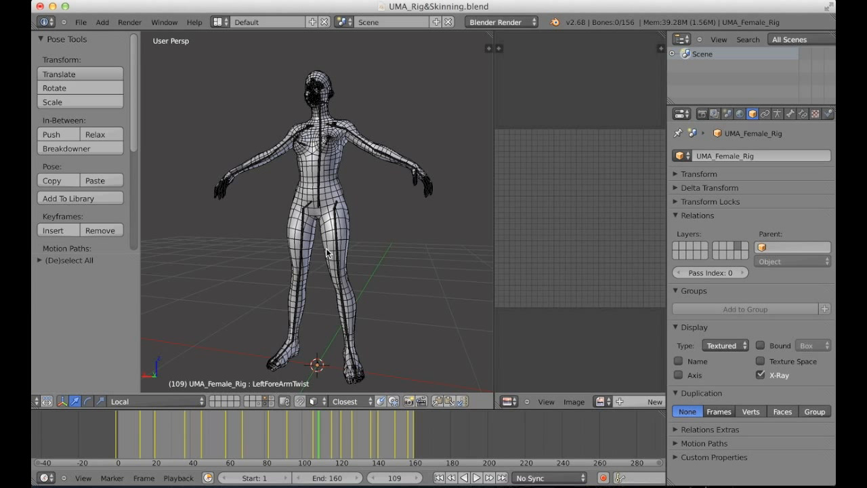
middle_click_drag(326, 248, 368, 236)
scroll(359, 267, "up", 3)
mouse_move(359, 269)
middle_mouse_down()
mouse_move(358, 259)
mouse_move(348, 267)
middle_mouse_up()
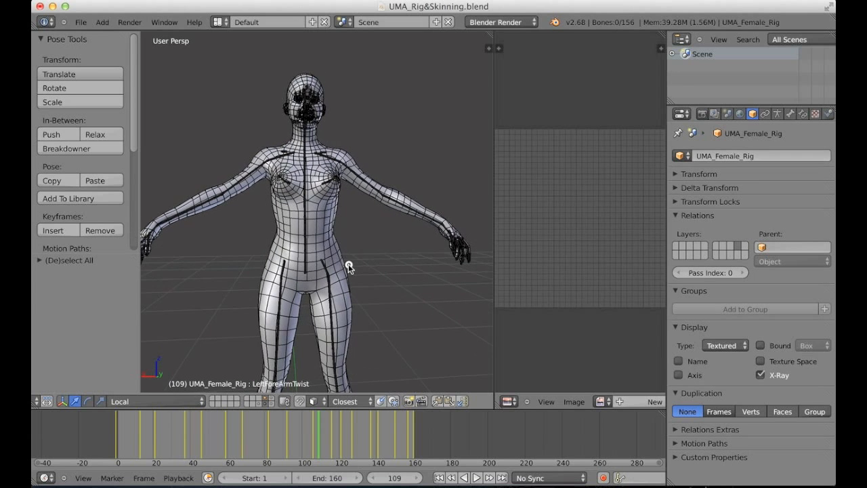
scroll(358, 249, "down", 5)
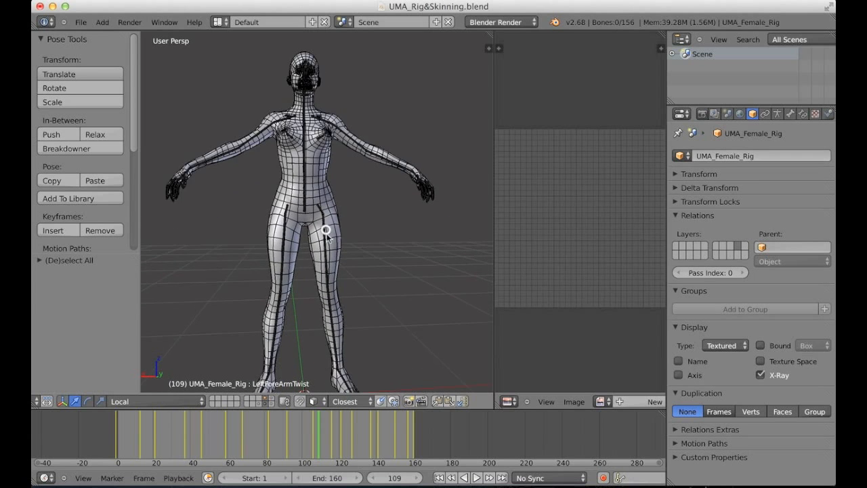
middle_click_drag(333, 244, 343, 264)
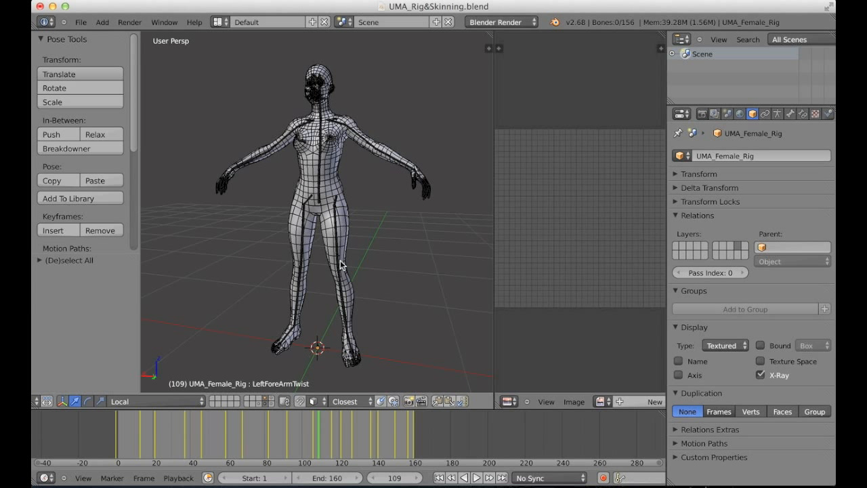
middle_click_drag(333, 241, 361, 248)
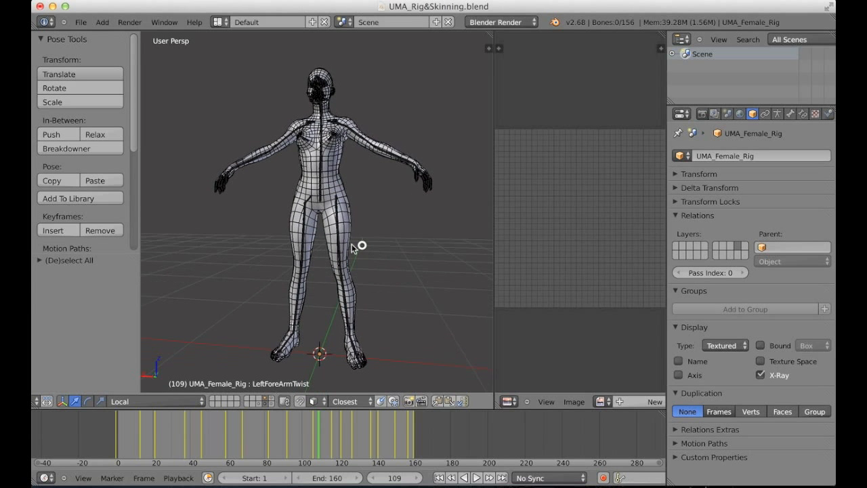